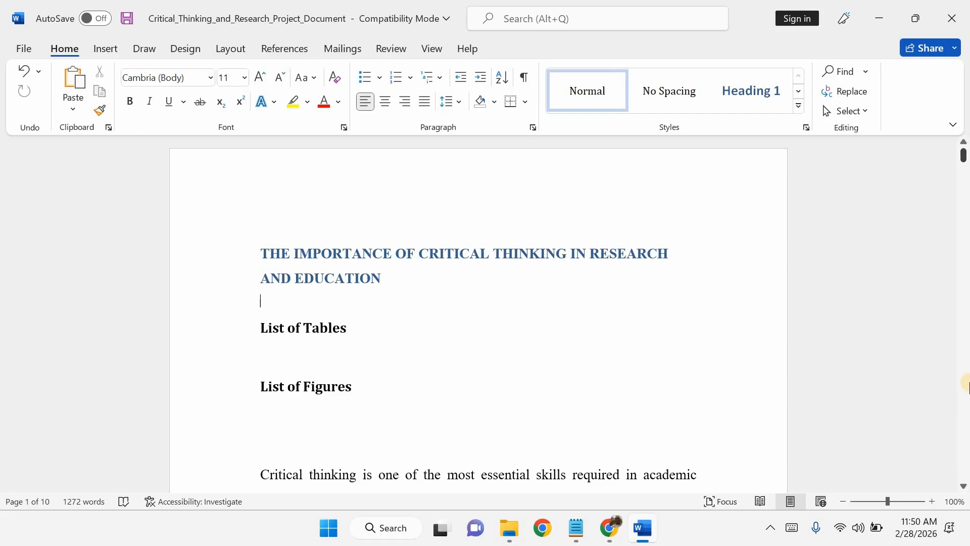
# Scroll through the whole document to review its tables, figures and body paragraphs
pyautogui.scroll(-3, 471, 336)
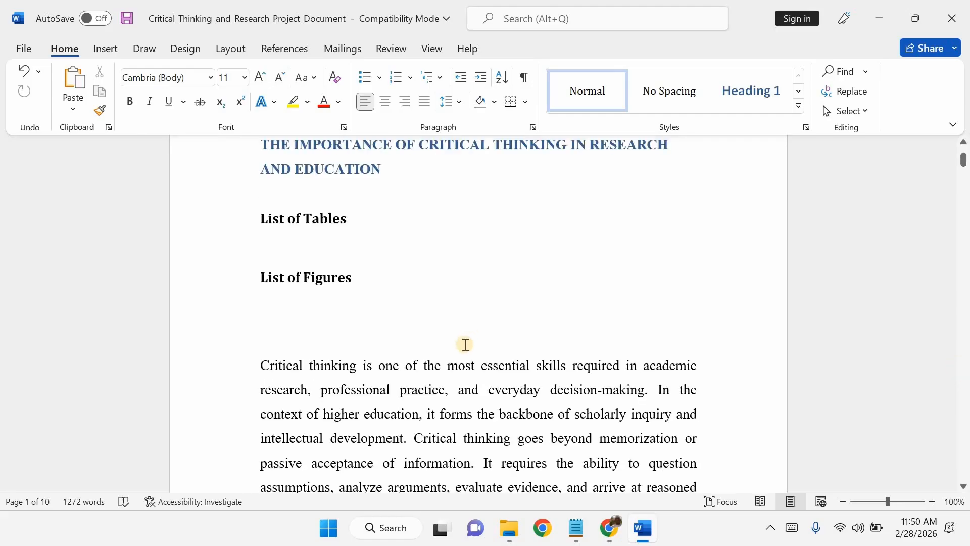
pyautogui.scroll(-10, 465, 344)
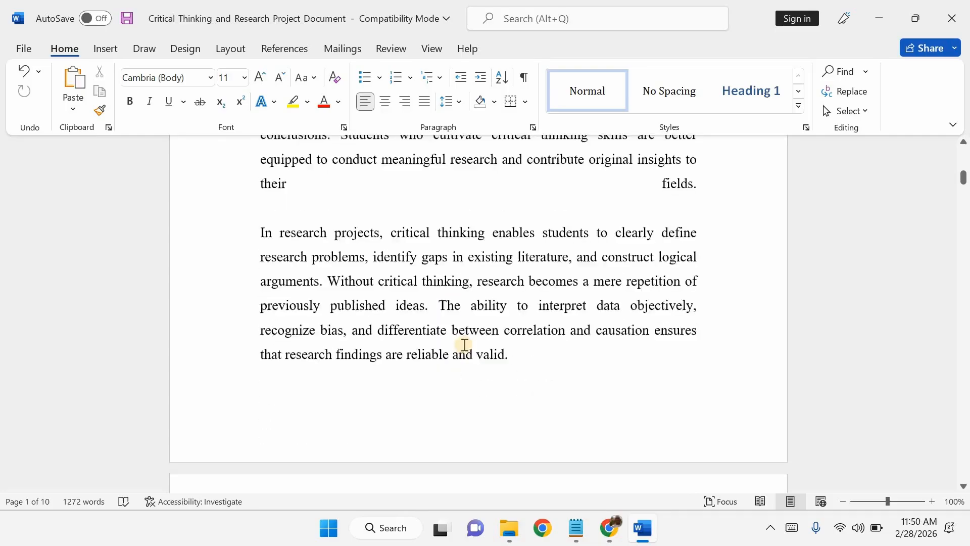
pyautogui.scroll(-7, 464, 344)
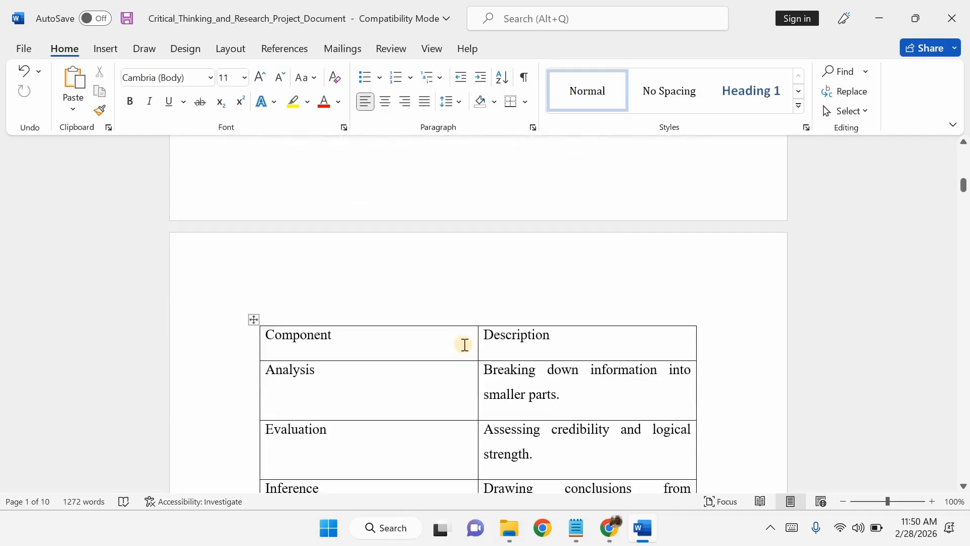
pyautogui.scroll(-5, 465, 344)
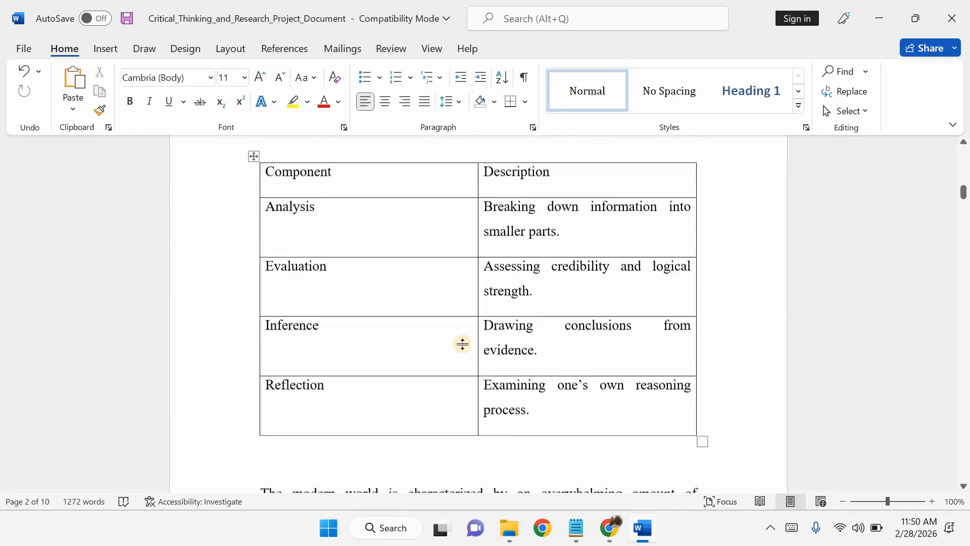
pyautogui.scroll(-10, 463, 344)
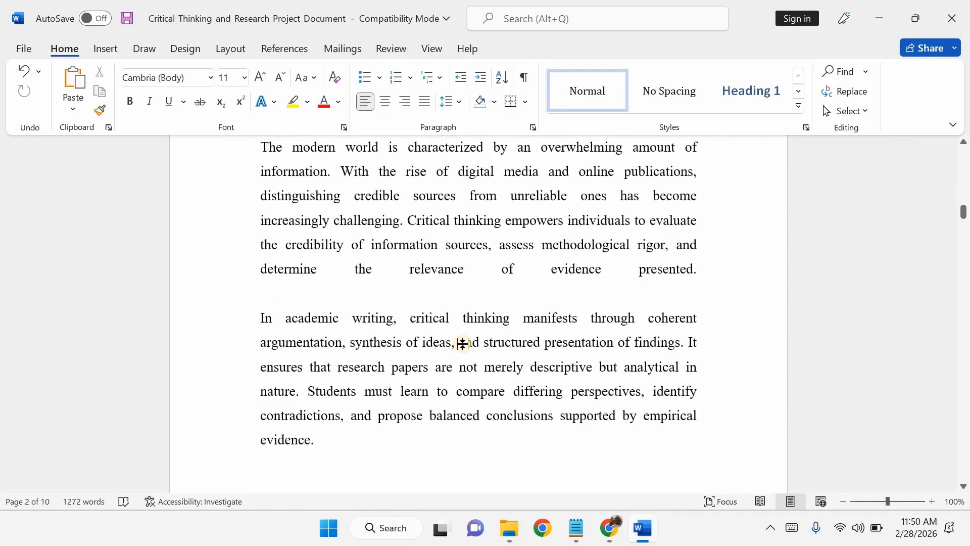
pyautogui.scroll(-16, 463, 344)
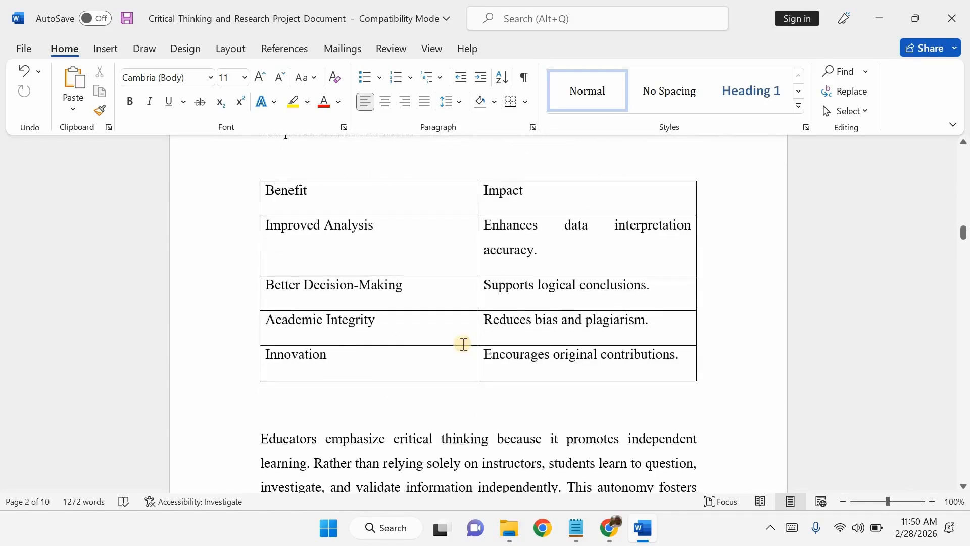
pyautogui.scroll(-17, 464, 344)
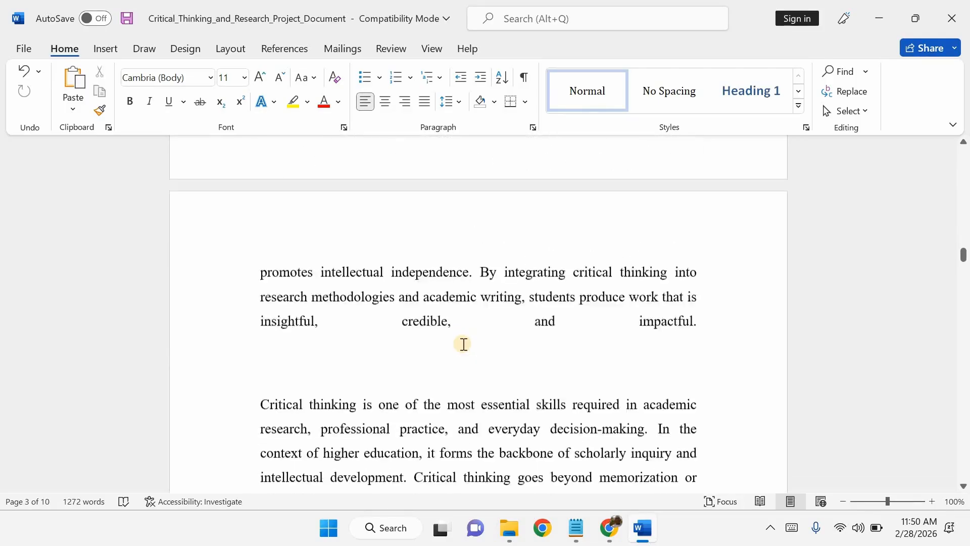
pyautogui.scroll(-14, 463, 344)
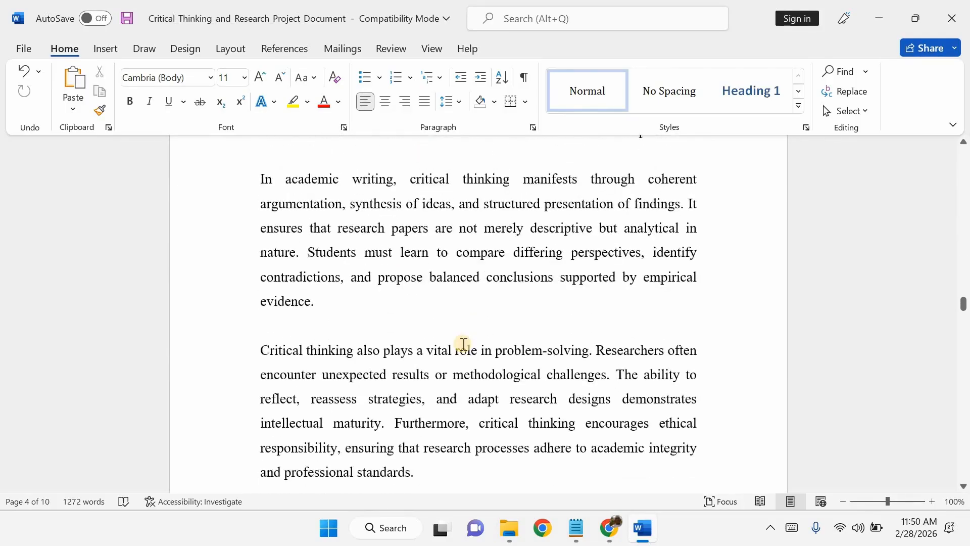
pyautogui.scroll(-17, 463, 344)
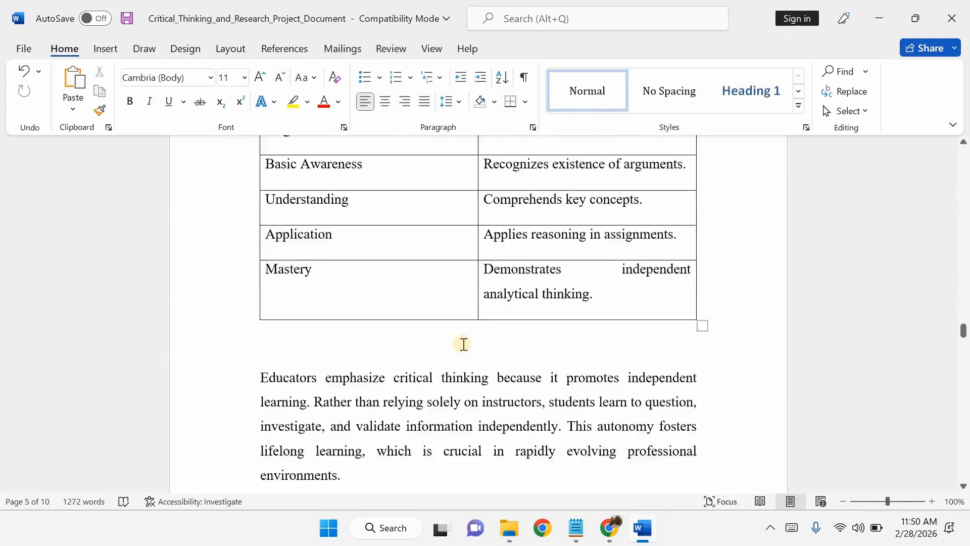
pyautogui.scroll(-16, 463, 344)
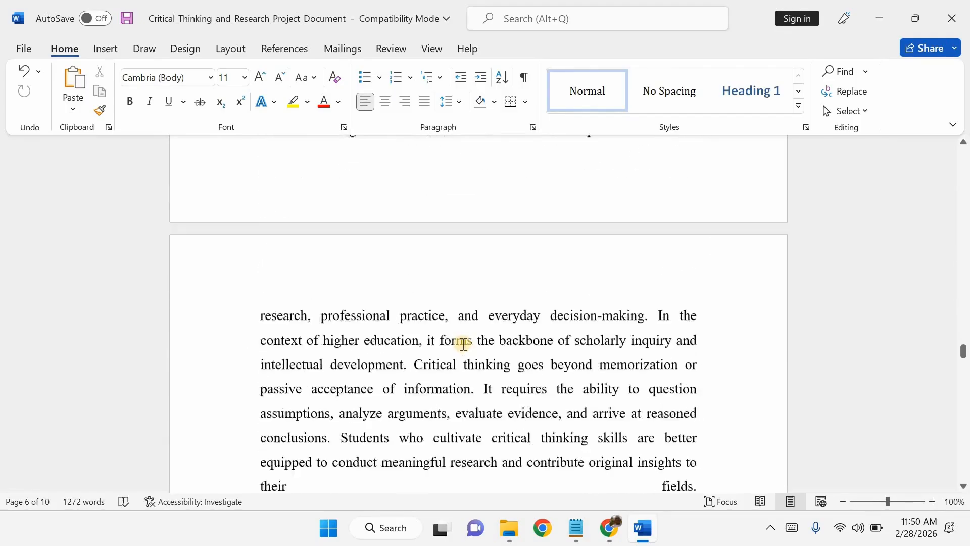
pyautogui.scroll(-20, 463, 344)
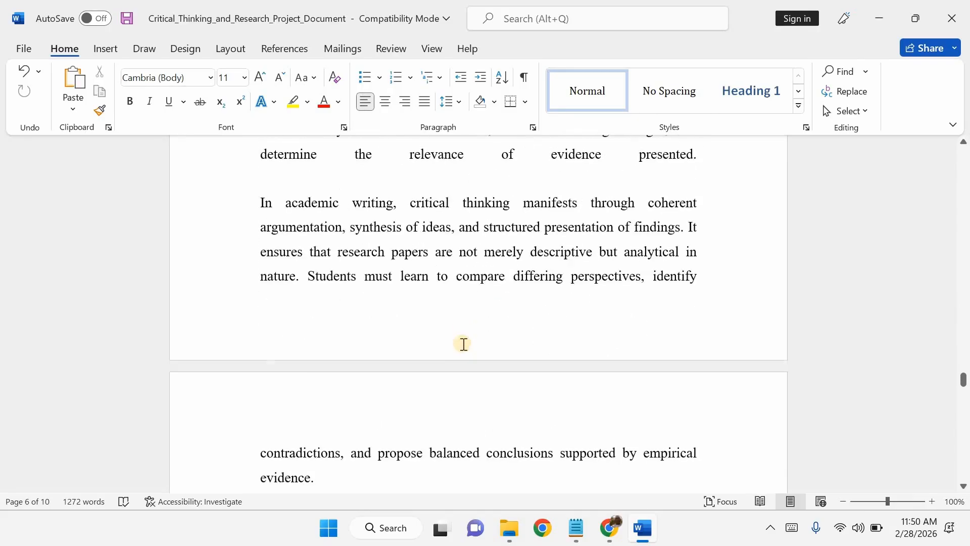
pyautogui.scroll(-14, 464, 342)
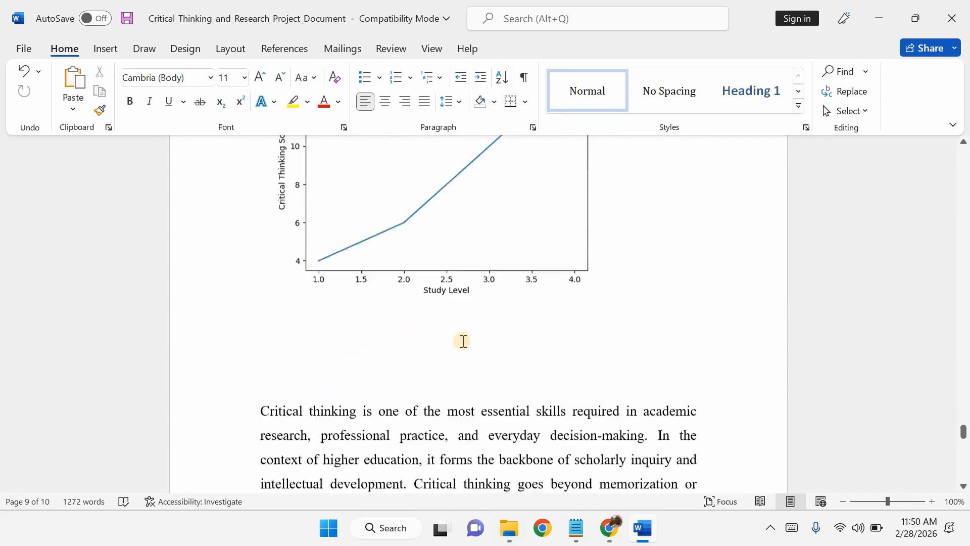
pyautogui.scroll(-8, 464, 341)
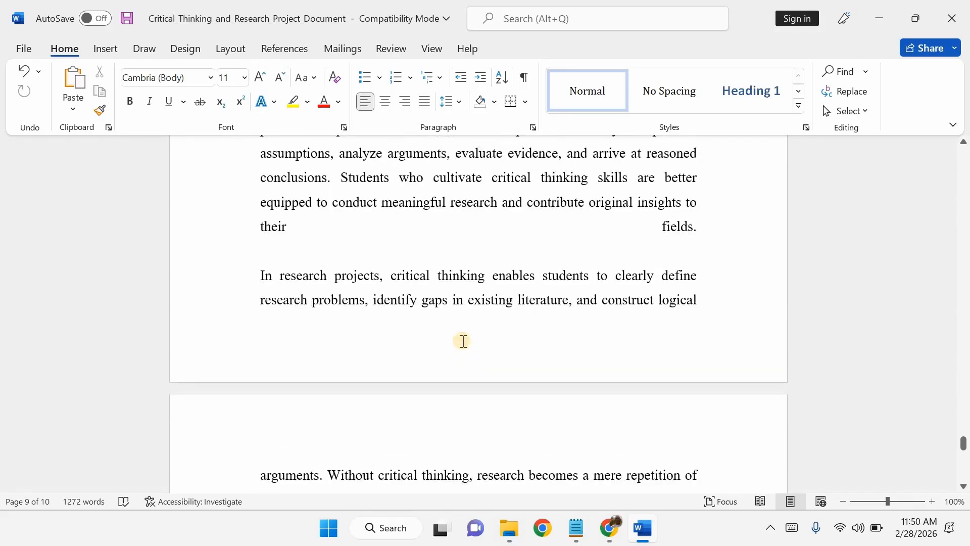
pyautogui.scroll(5, 463, 341)
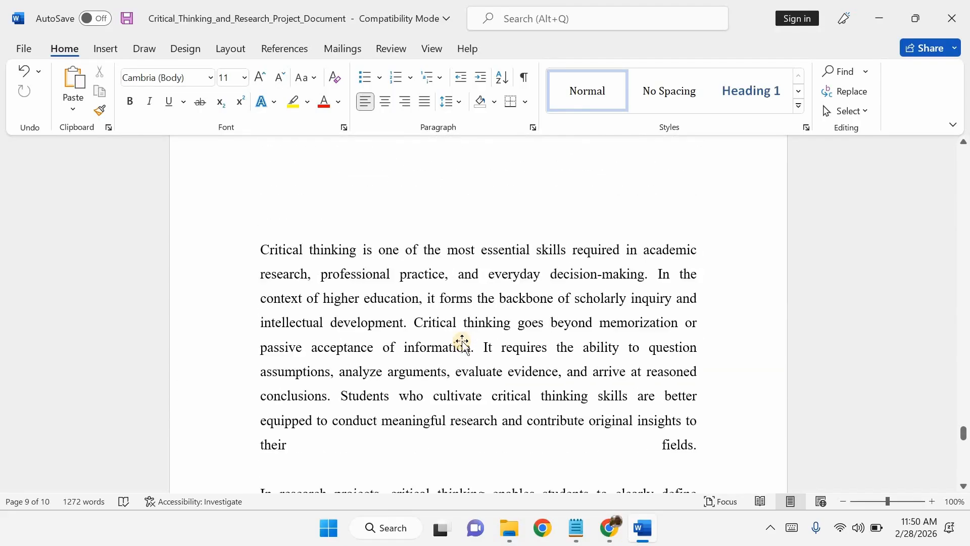
pyautogui.scroll(8, 464, 342)
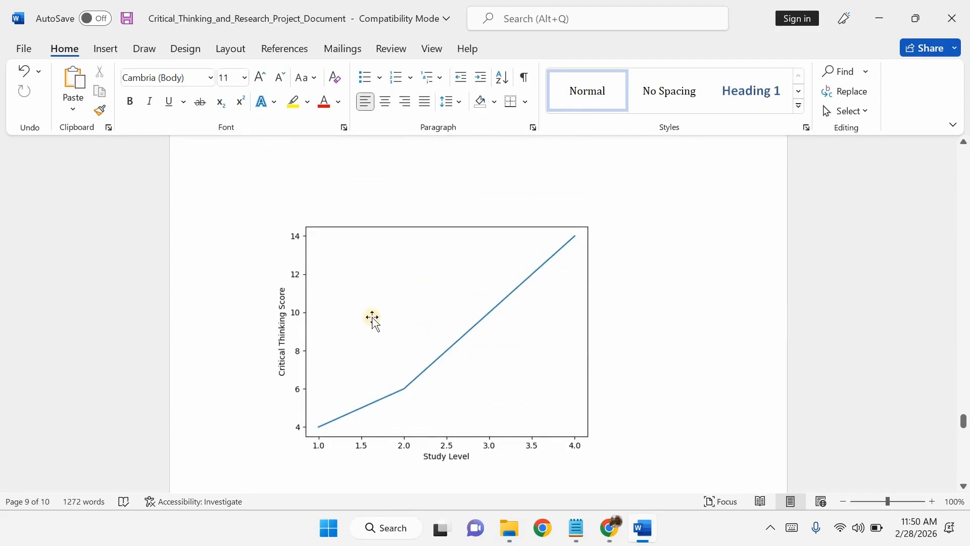
pyautogui.scroll(12, 498, 386)
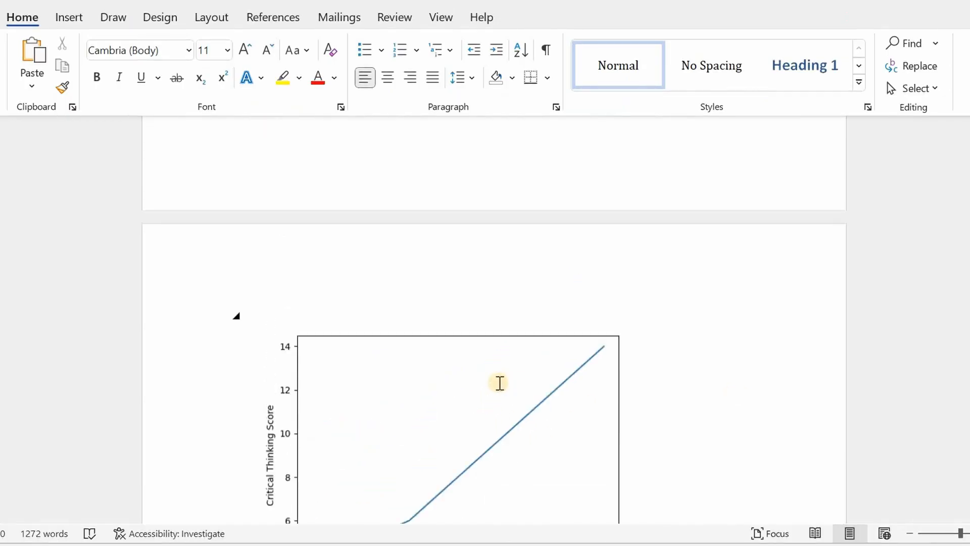
pyautogui.scroll(15, 499, 382)
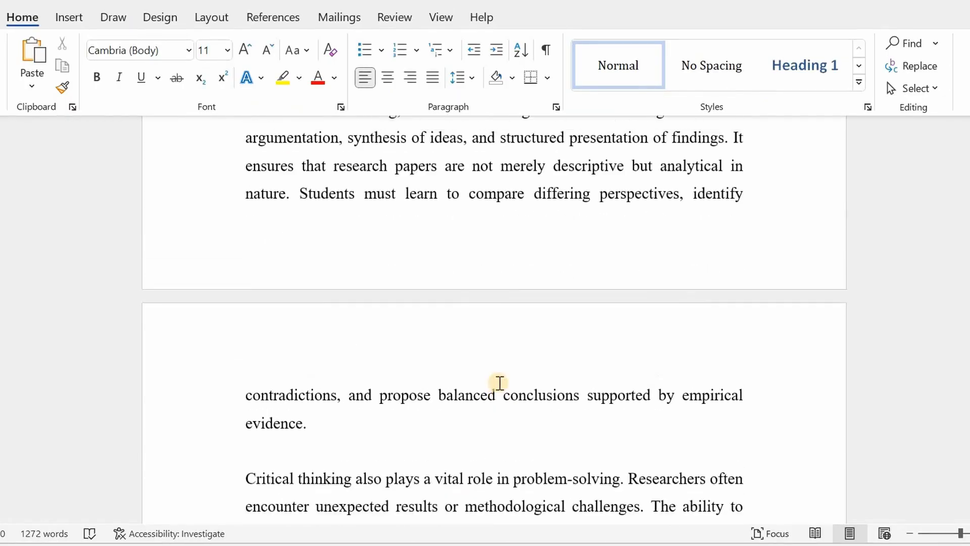
pyautogui.scroll(20, 500, 382)
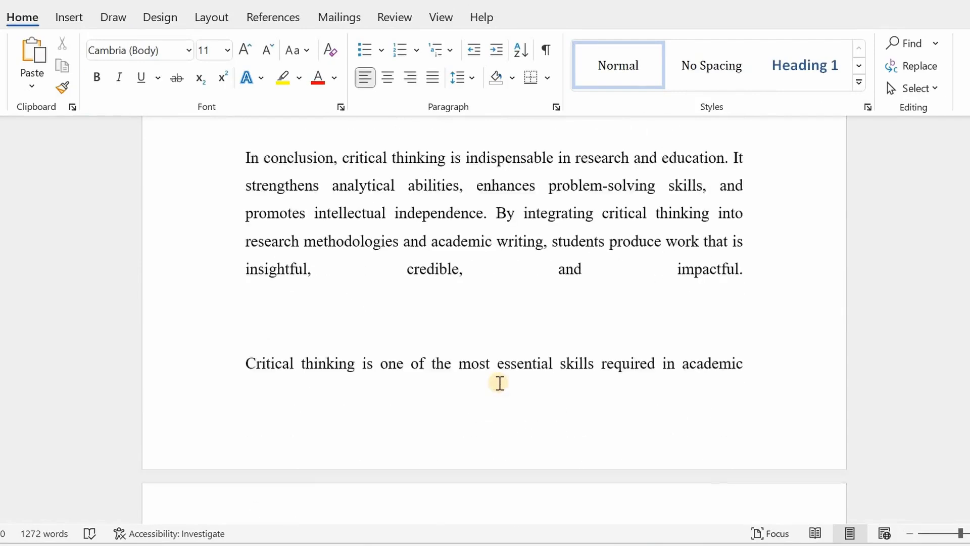
pyautogui.scroll(8, 496, 384)
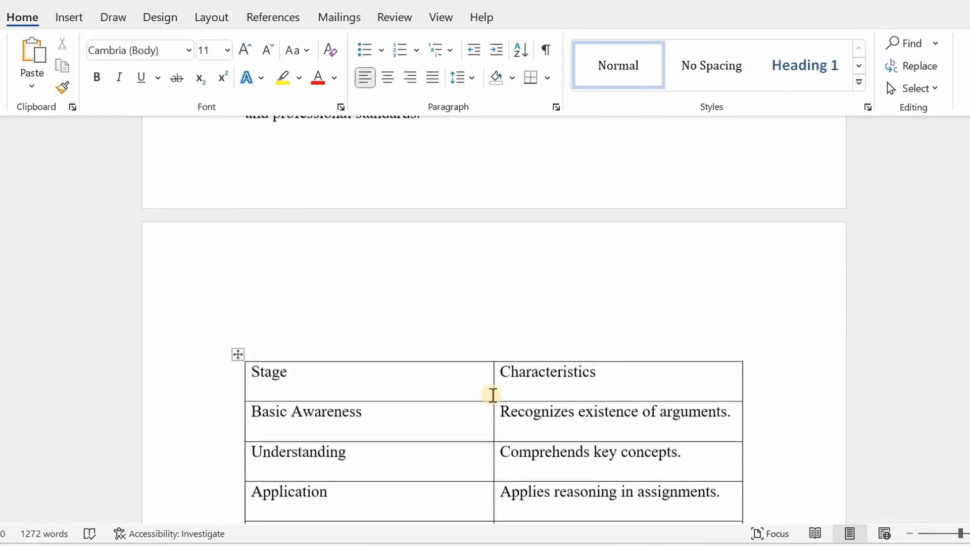
pyautogui.scroll(-5, 493, 394)
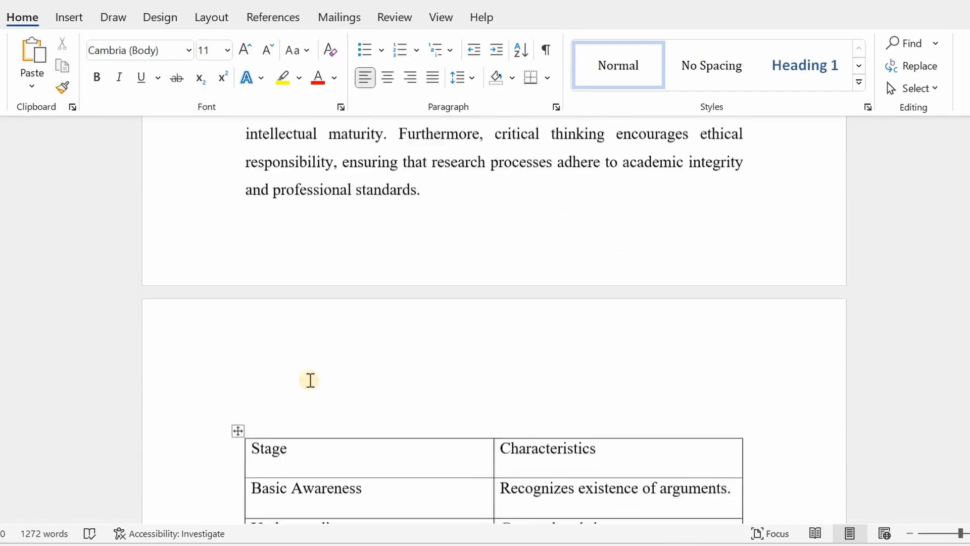
# Select the first table, the Components table, and open the Insert Caption dialog for it
pyautogui.click(278, 377)
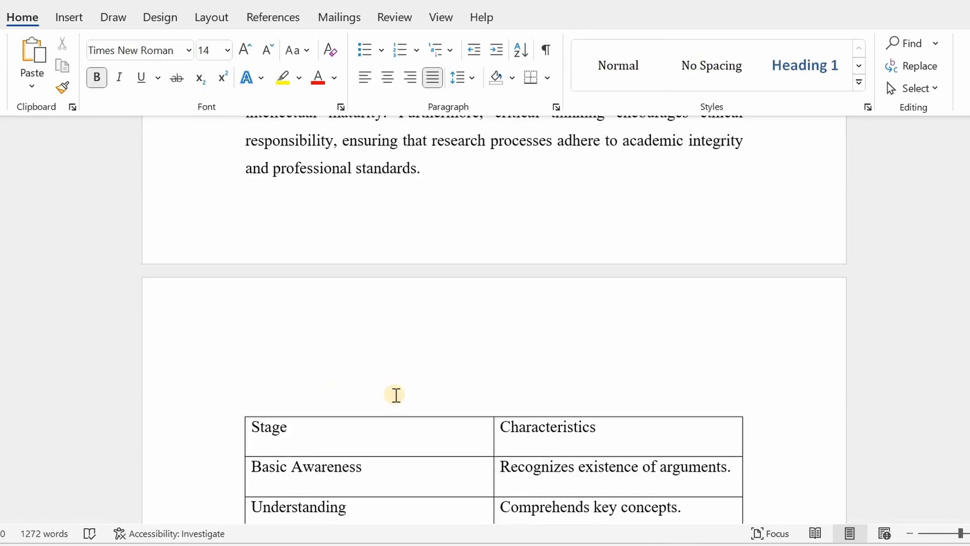
pyautogui.scroll(12, 454, 400)
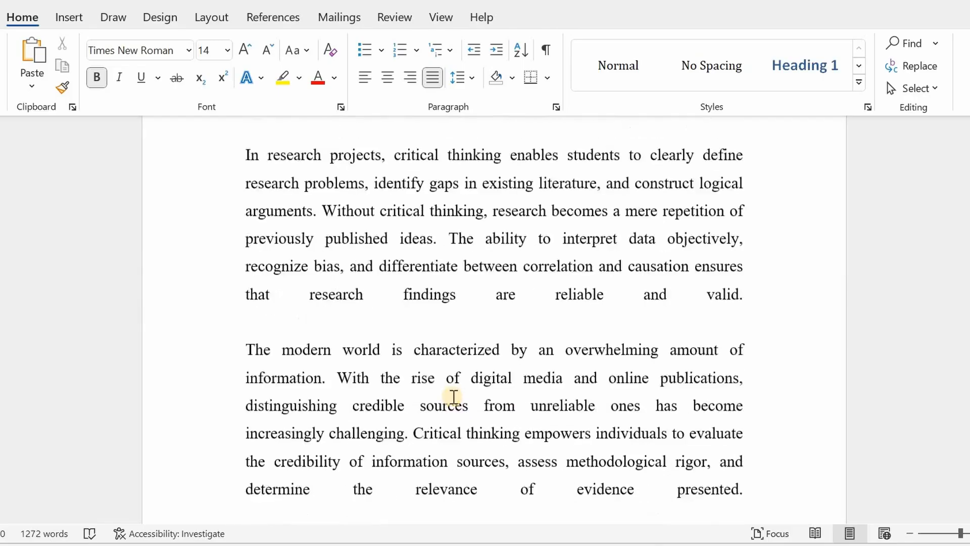
pyautogui.scroll(15, 454, 397)
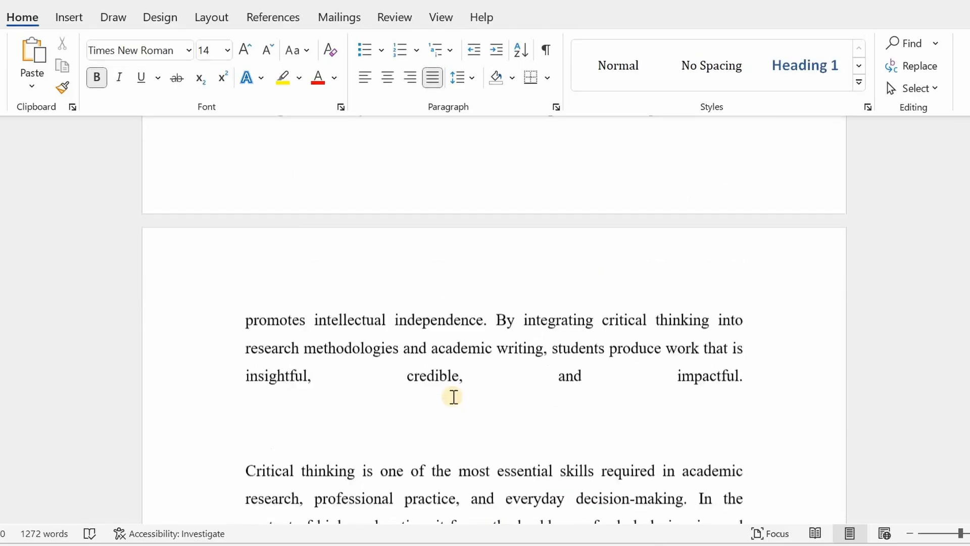
pyautogui.scroll(15, 454, 397)
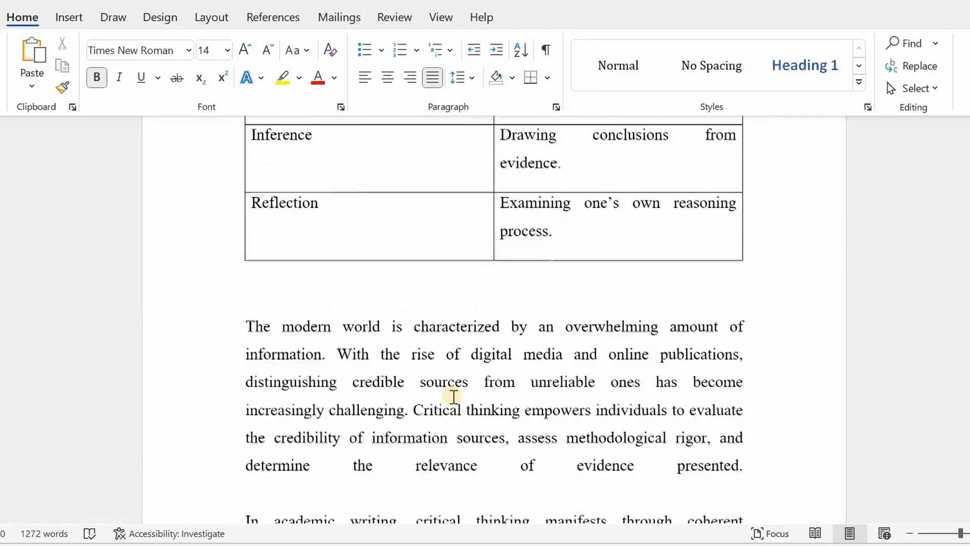
pyautogui.scroll(15, 454, 396)
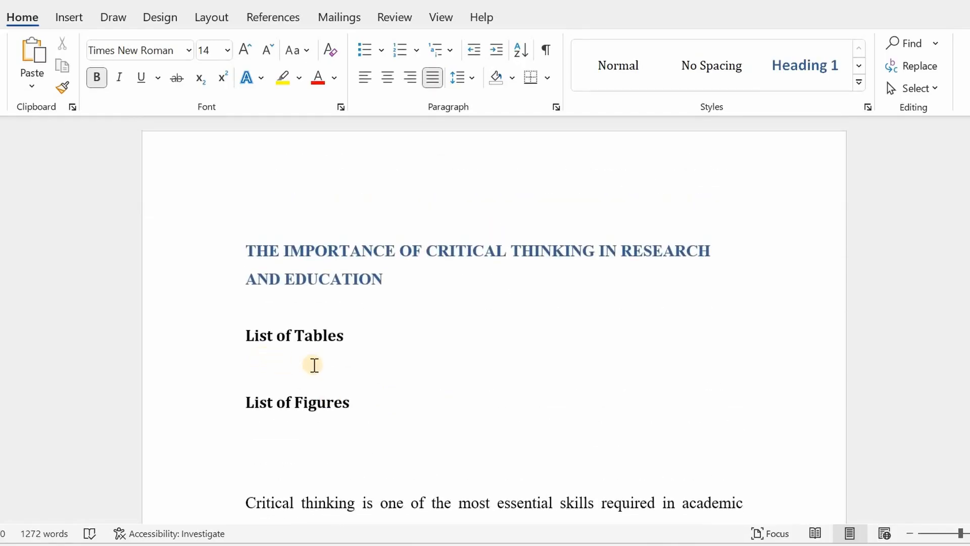
pyautogui.scroll(-10, 339, 372)
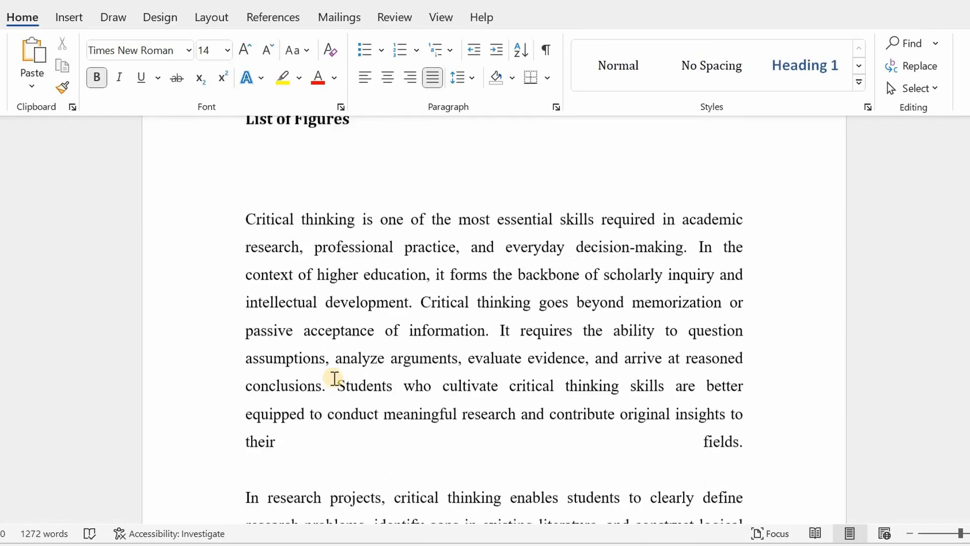
pyautogui.scroll(-8, 334, 376)
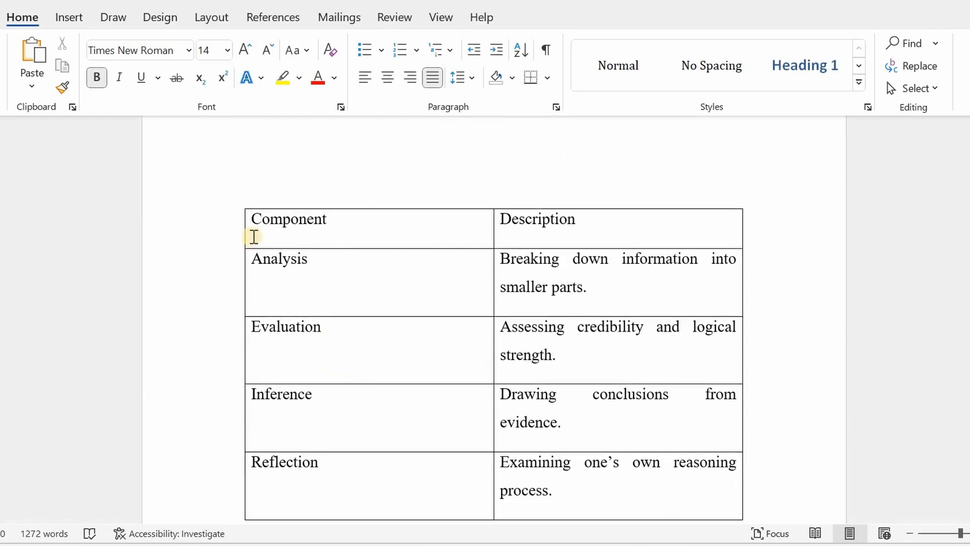
pyautogui.click(254, 236)
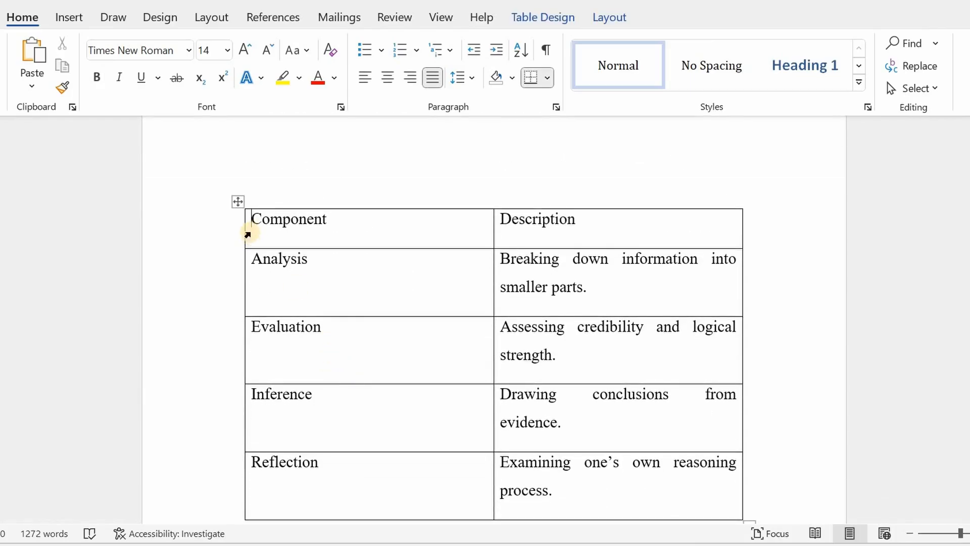
pyautogui.click(236, 201)
pyautogui.rightClick(237, 203)
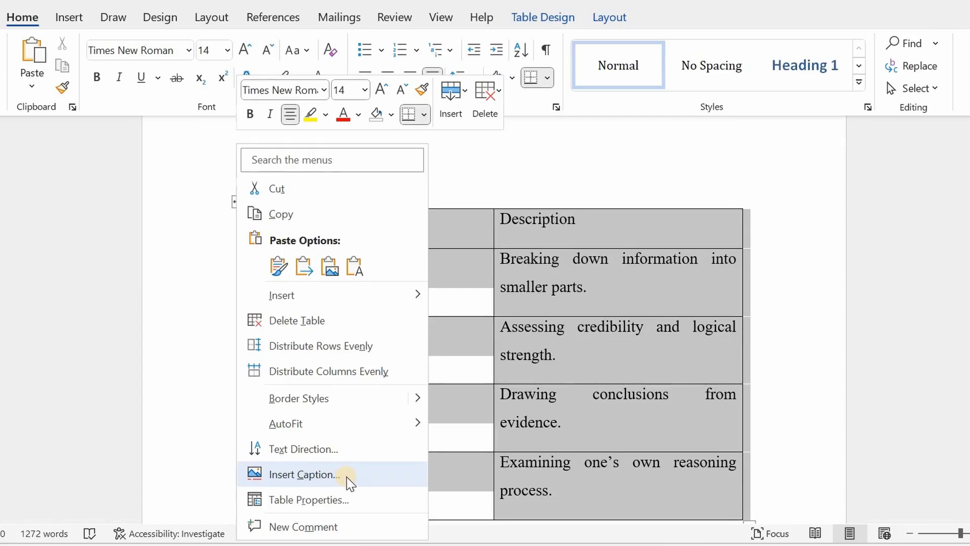
pyautogui.click(304, 474)
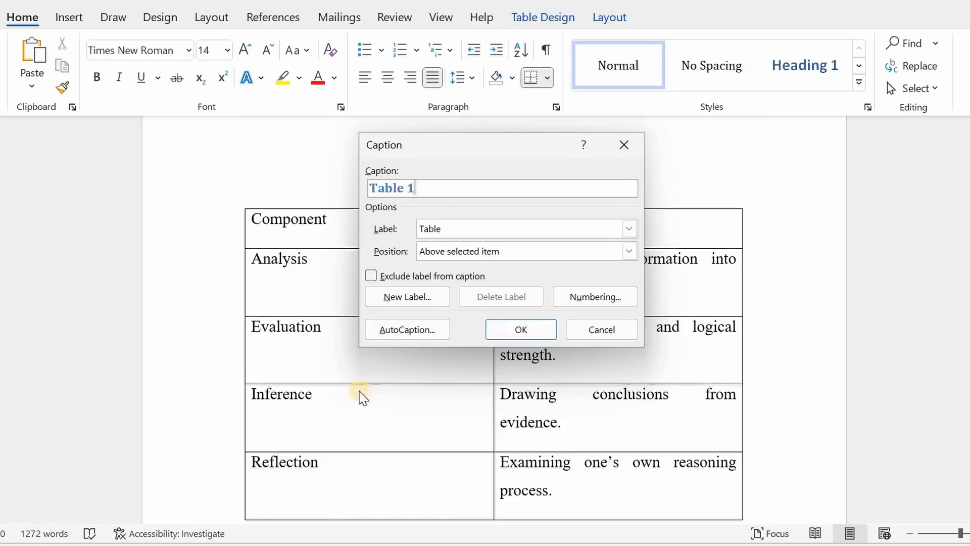
# Copy ': Components of Critical Thinking' from Notepad and paste it after 'Table 1' in the caption text
pyautogui.click(608, 545)
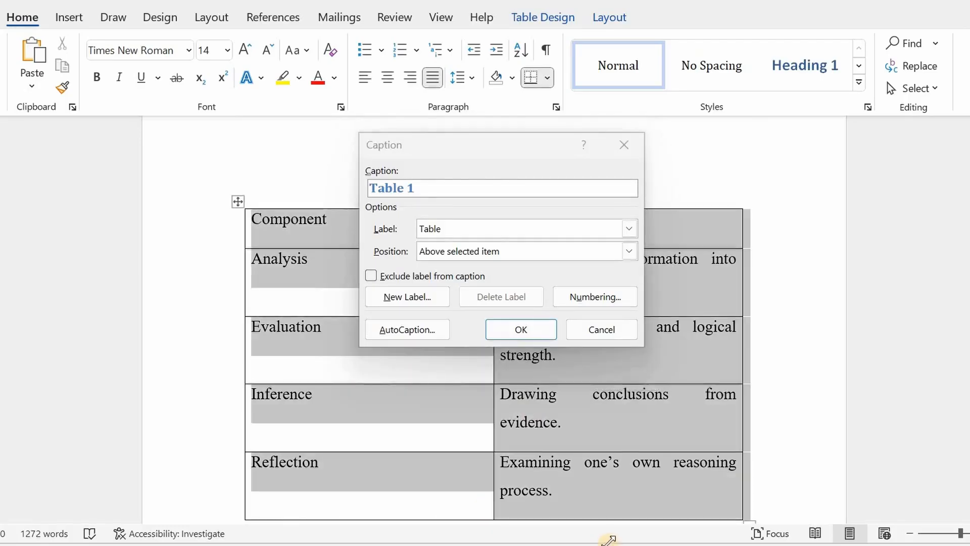
pyautogui.moveTo(859, 49); pyautogui.dragTo(628, 45)
pyautogui.rightClick(629, 45)
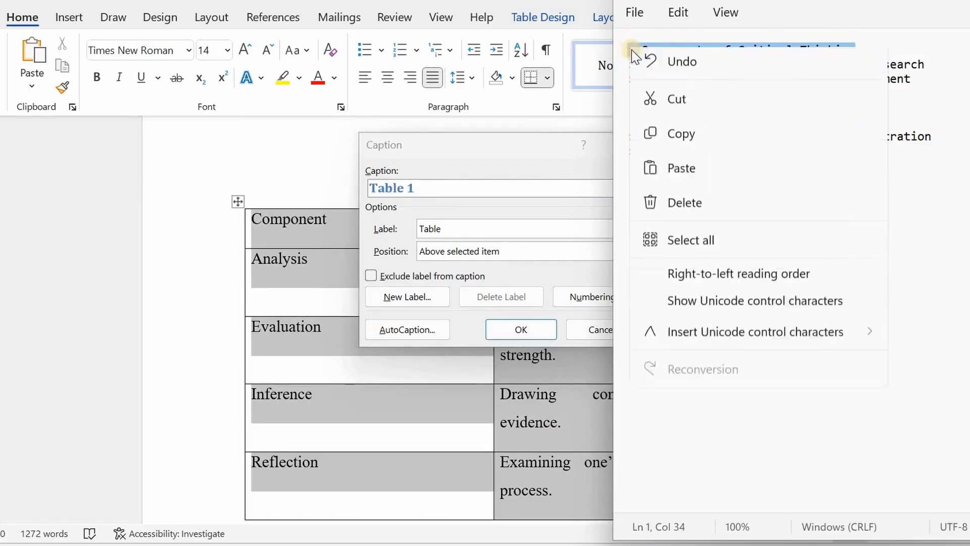
pyautogui.click(697, 144)
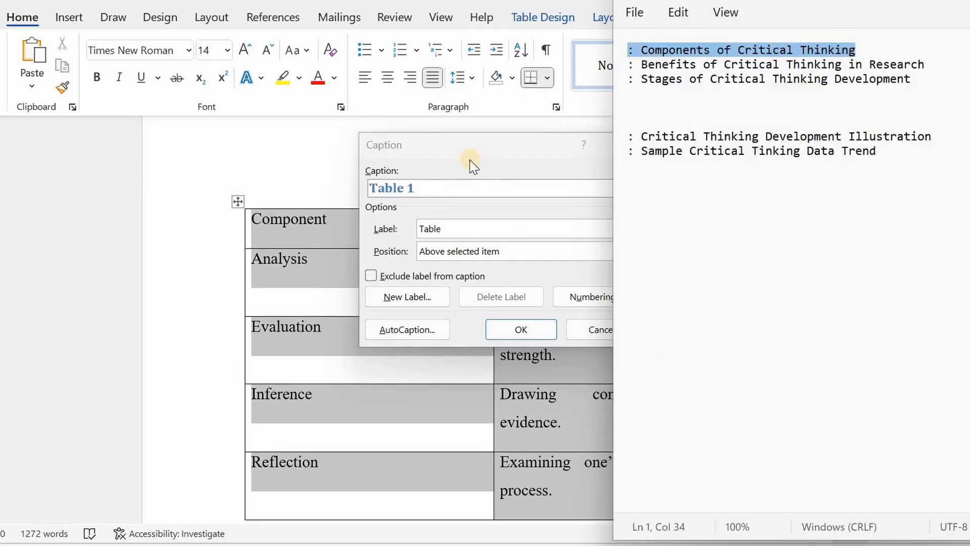
pyautogui.click(448, 190)
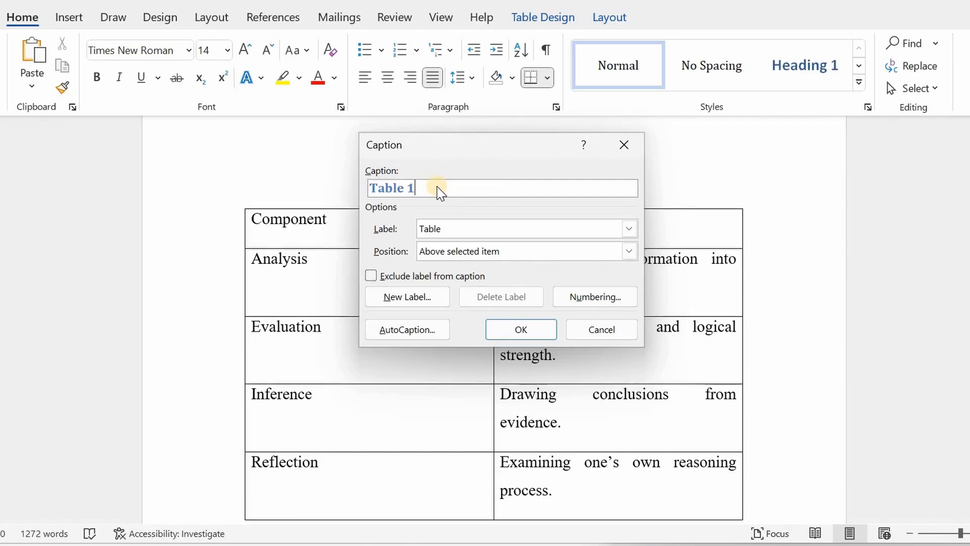
pyautogui.hotkey('ctrl', 'v')
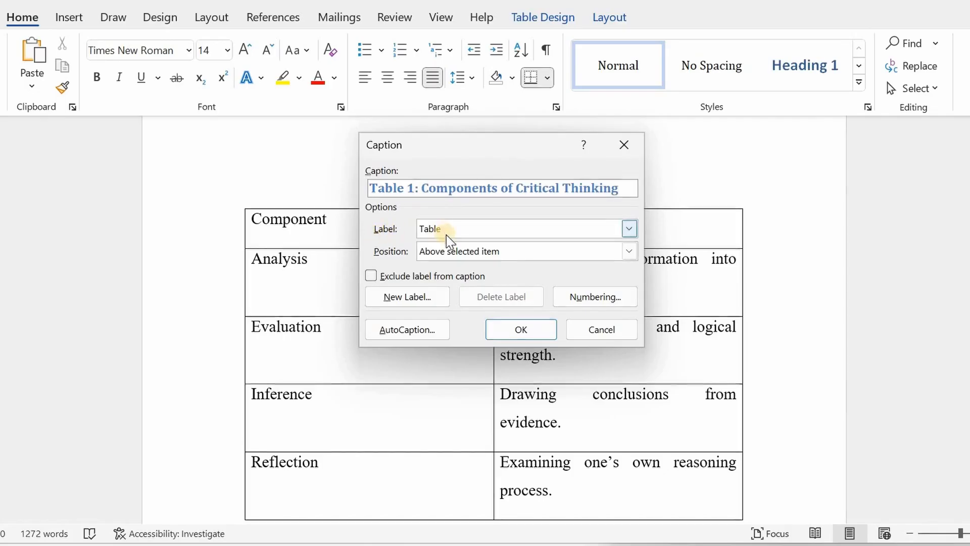
# Keep the Table label, place the caption above the selected item, and insert the Table 1 caption
pyautogui.click(629, 228)
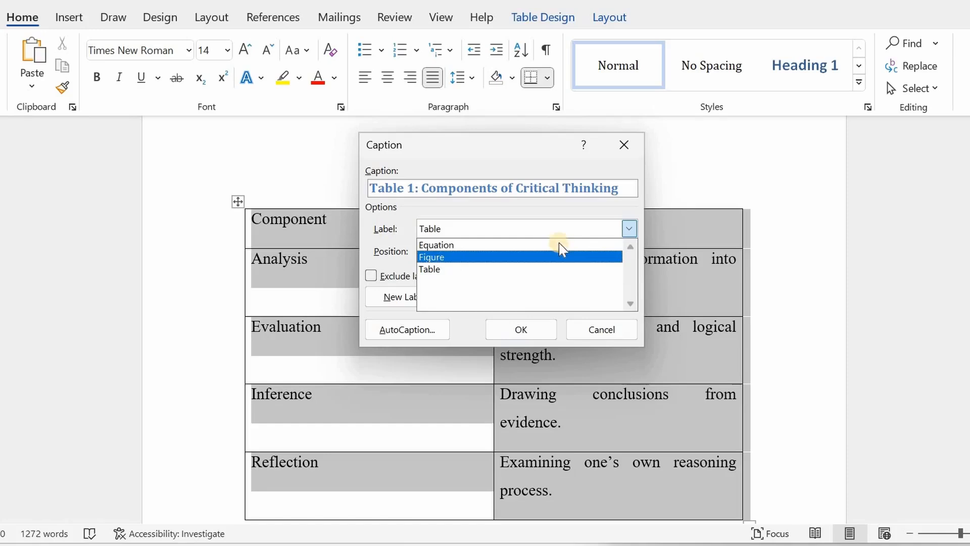
pyautogui.click(629, 229)
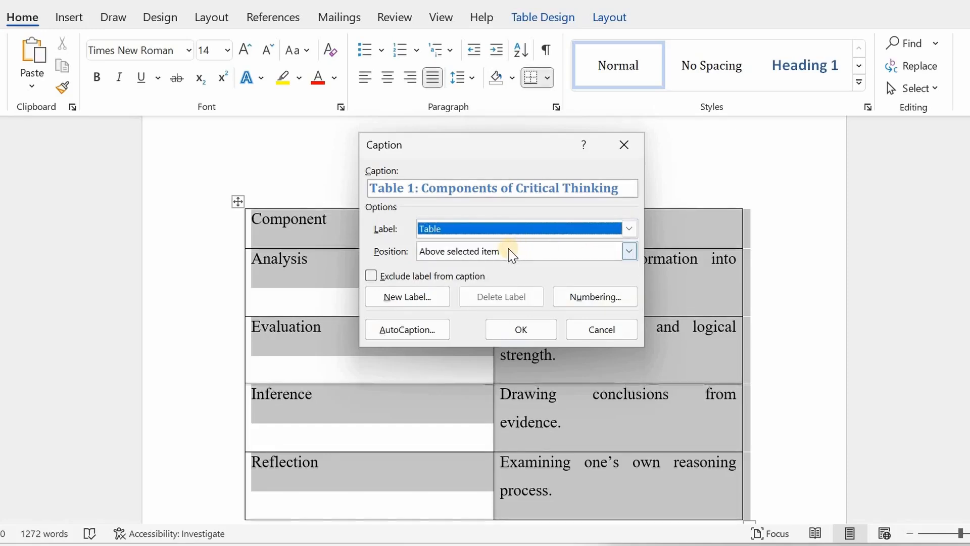
pyautogui.click(628, 251)
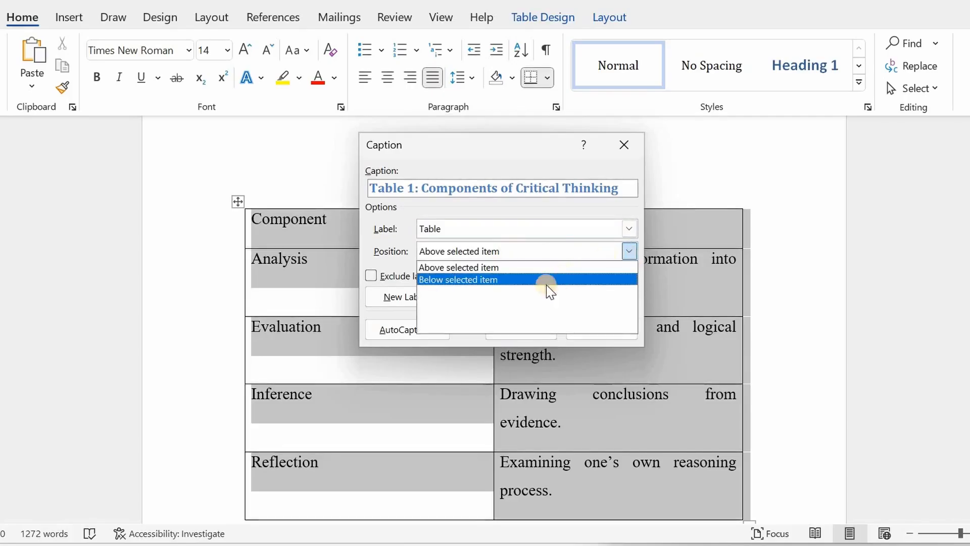
pyautogui.click(459, 268)
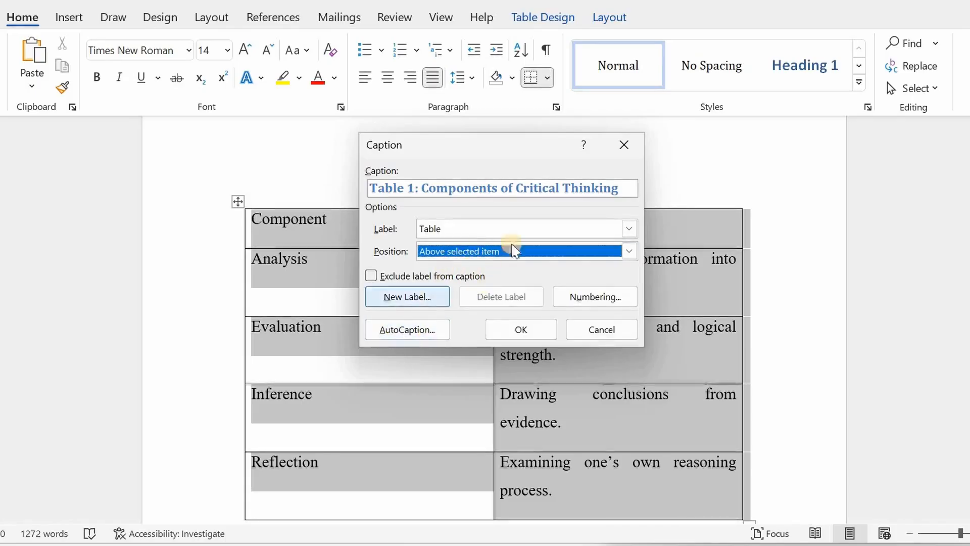
pyautogui.click(522, 330)
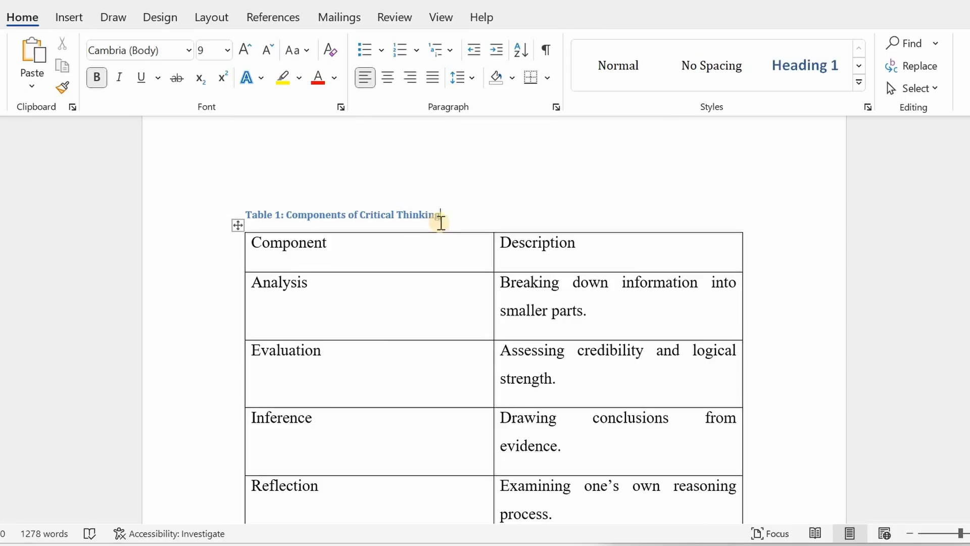
# Set the Table 1 caption's font size to 14 pt
pyautogui.moveTo(462, 217); pyautogui.dragTo(234, 216)
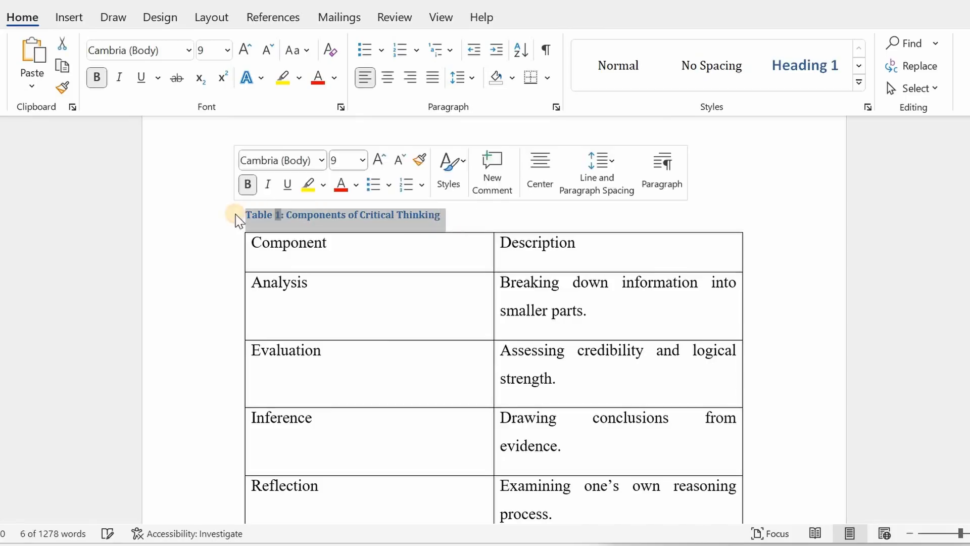
pyautogui.click(228, 50)
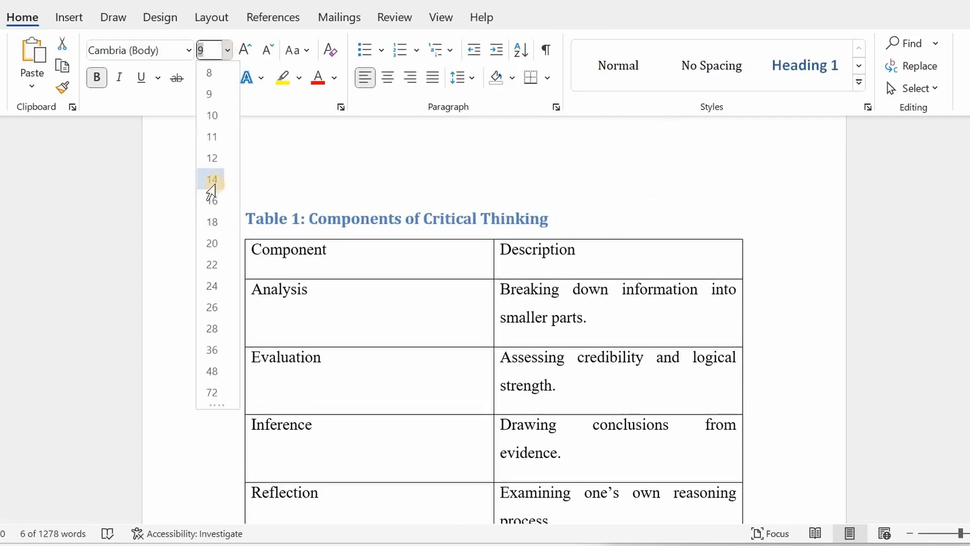
pyautogui.click(210, 181)
pyautogui.click(624, 265)
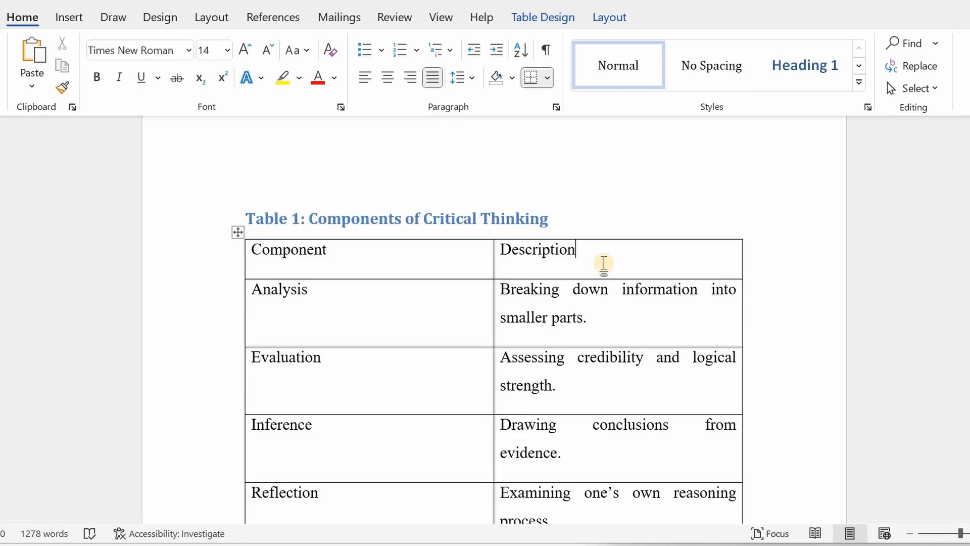
# Select the second table, the Benefits table, and open the Insert Caption dialog for it
pyautogui.scroll(-6, 576, 268)
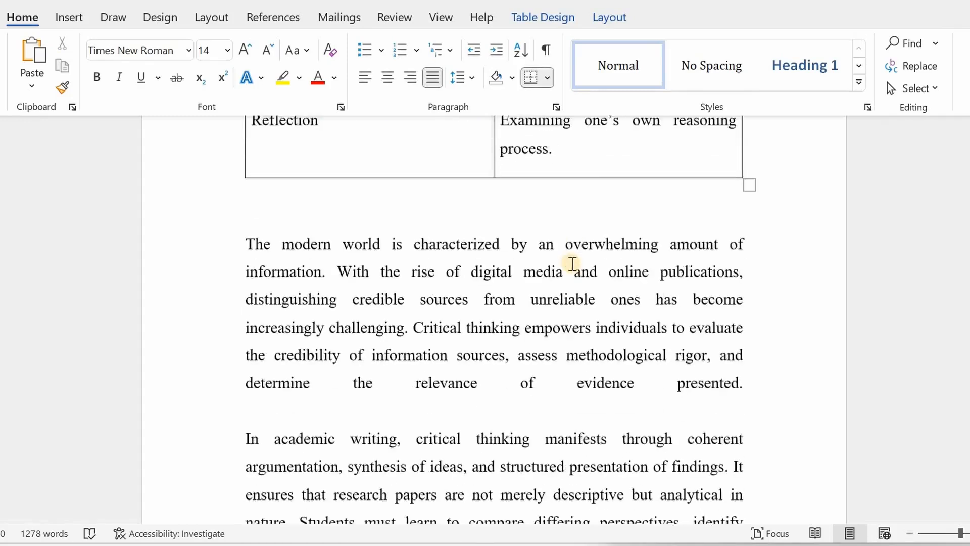
pyautogui.scroll(-10, 572, 263)
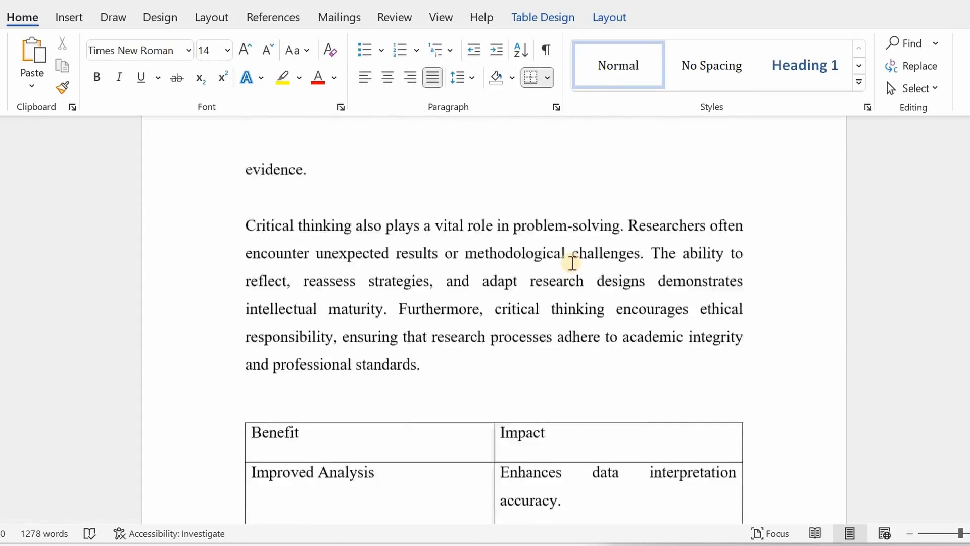
pyautogui.scroll(-3, 572, 262)
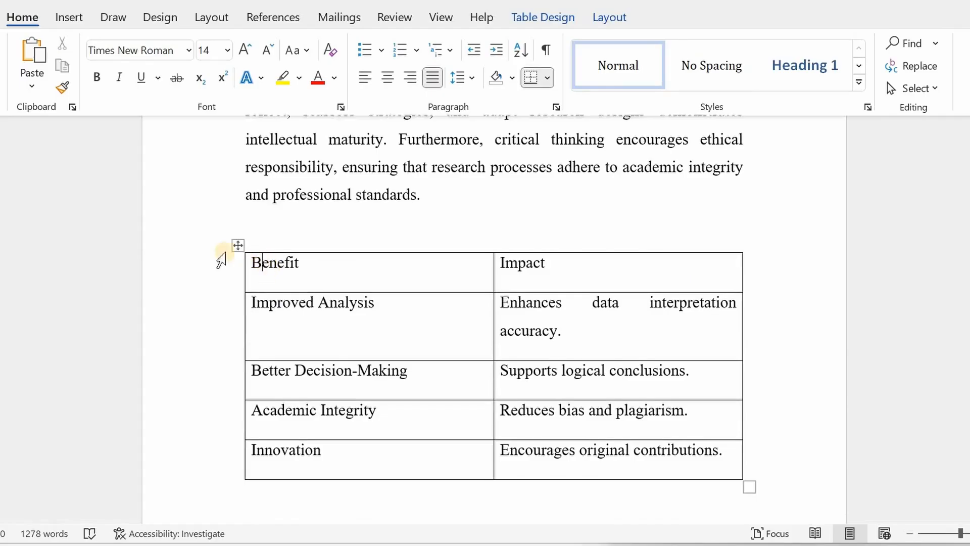
pyautogui.rightClick(236, 244)
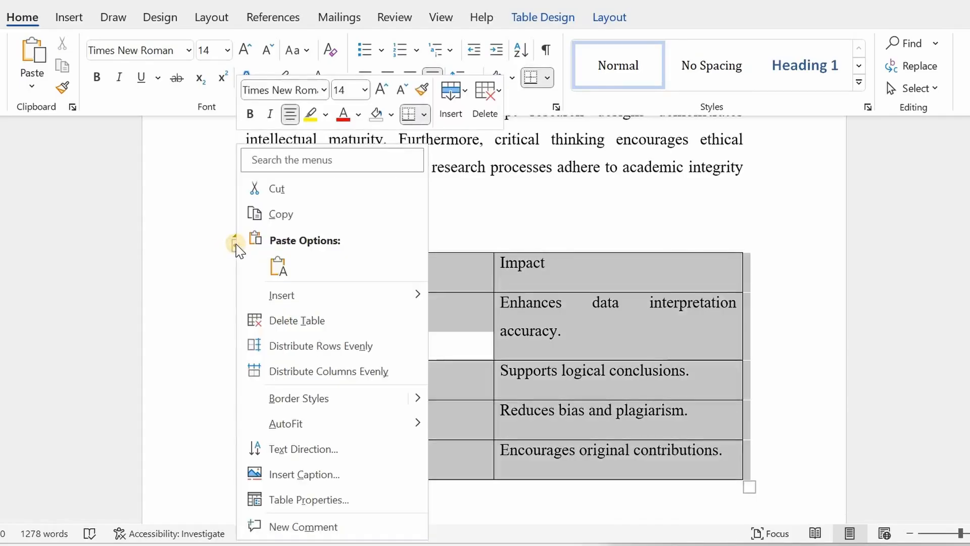
pyautogui.click(348, 481)
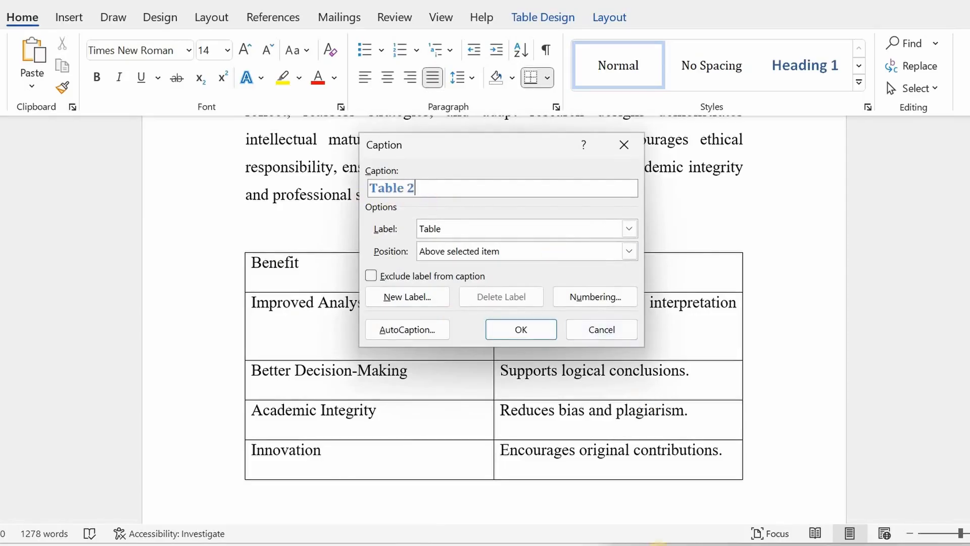
# Copy ': Benefits of Critical Thinking in Research' from Notepad and paste it after 'Table 2' in the caption text
pyautogui.hotkey('alt', 'Tab')
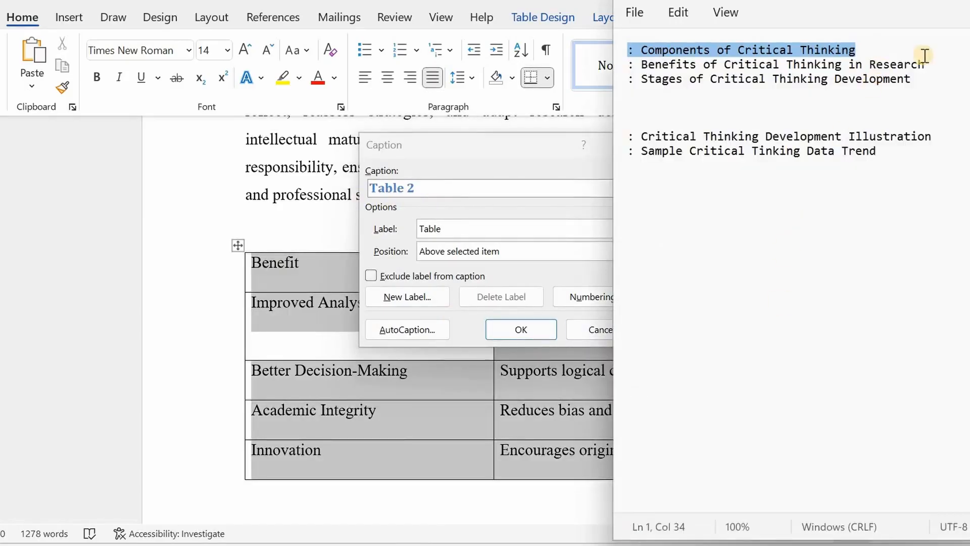
pyautogui.moveTo(931, 66); pyautogui.dragTo(631, 67)
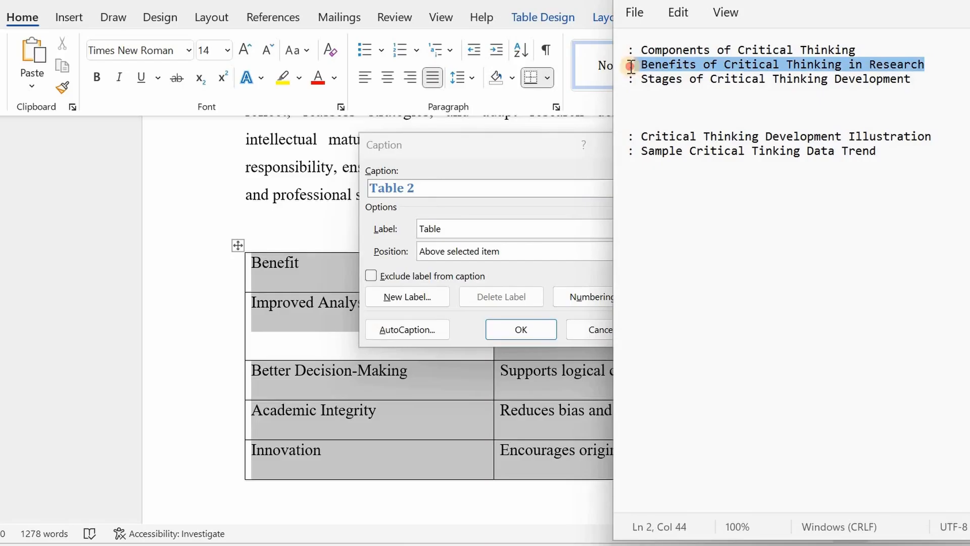
pyautogui.rightClick(643, 66)
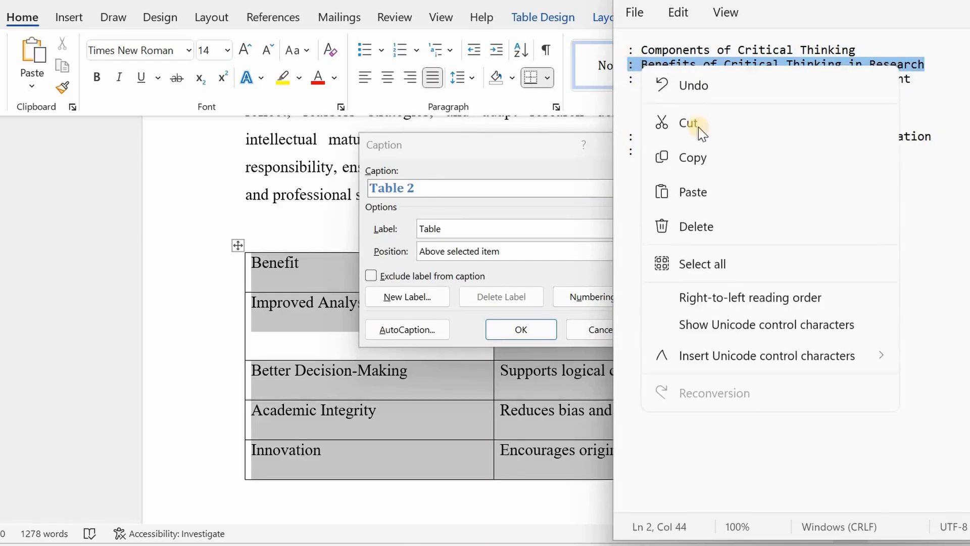
pyautogui.click(703, 166)
pyautogui.click(468, 188)
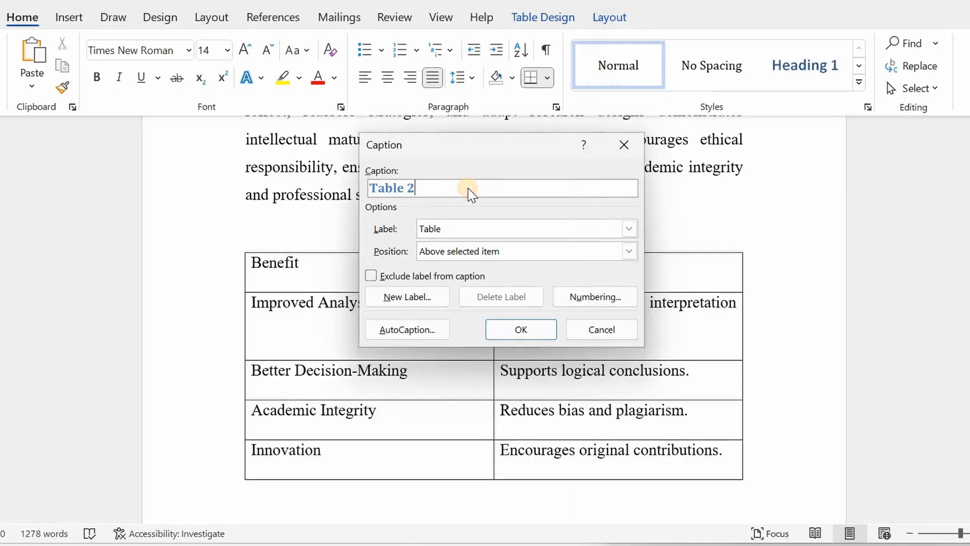
pyautogui.write(':')
pyautogui.hotkey('ctrl', 'v')
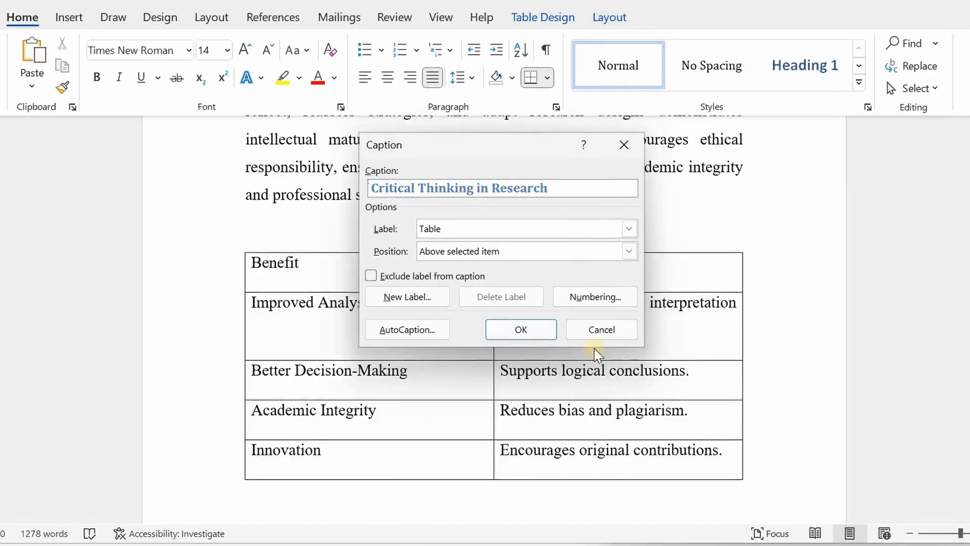
# Keep the Table label and insert the Table 2 caption above the table
pyautogui.click(630, 230)
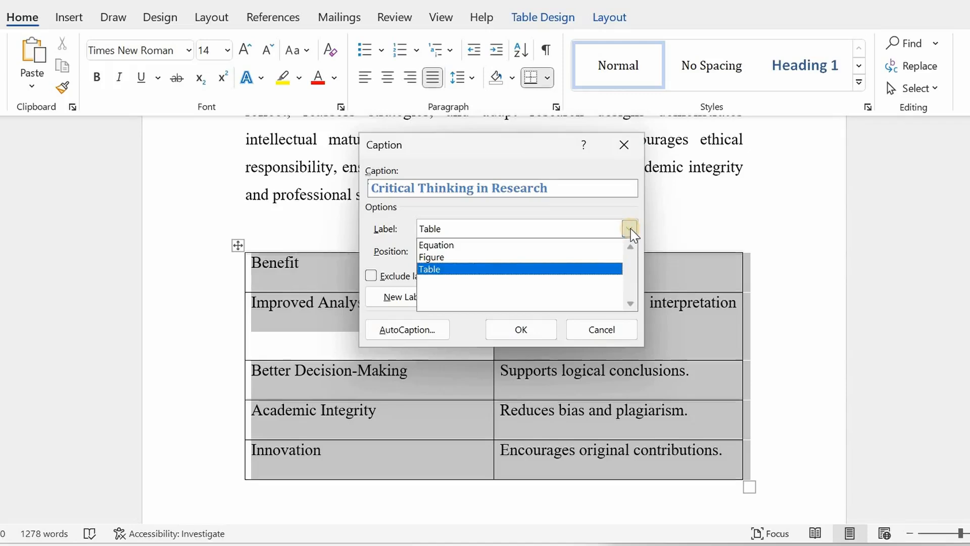
pyautogui.click(630, 230)
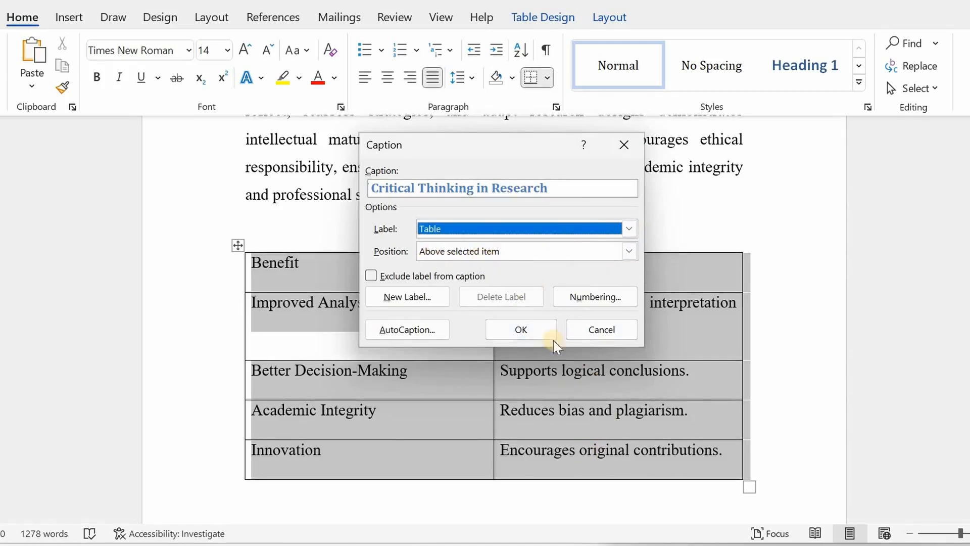
pyautogui.click(525, 332)
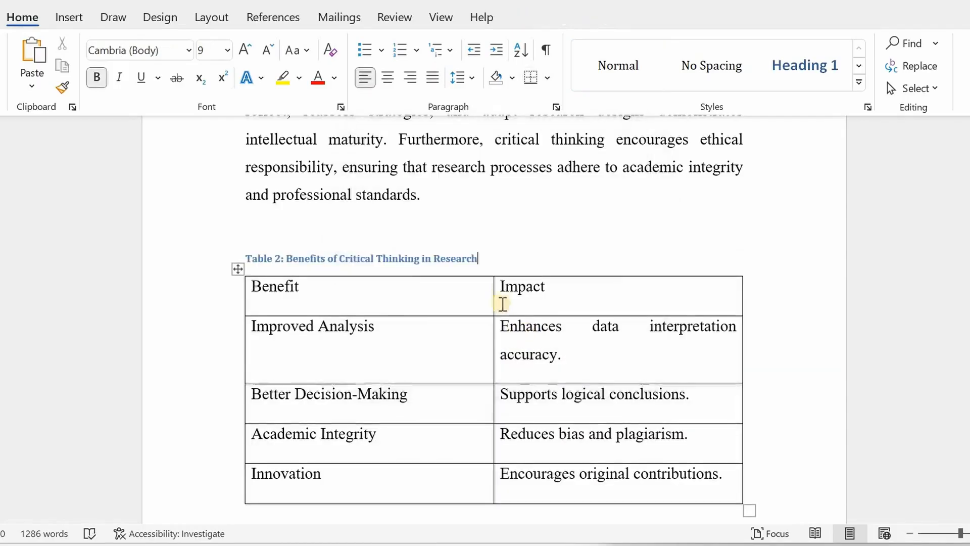
# Set the Table 2 caption's font size to 14 pt
pyautogui.moveTo(495, 255); pyautogui.dragTo(199, 228)
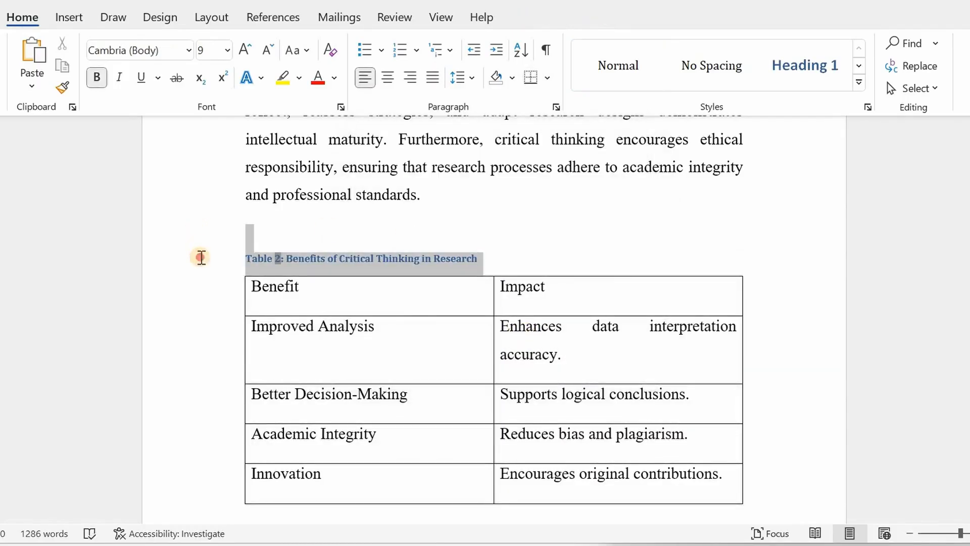
pyautogui.click(228, 51)
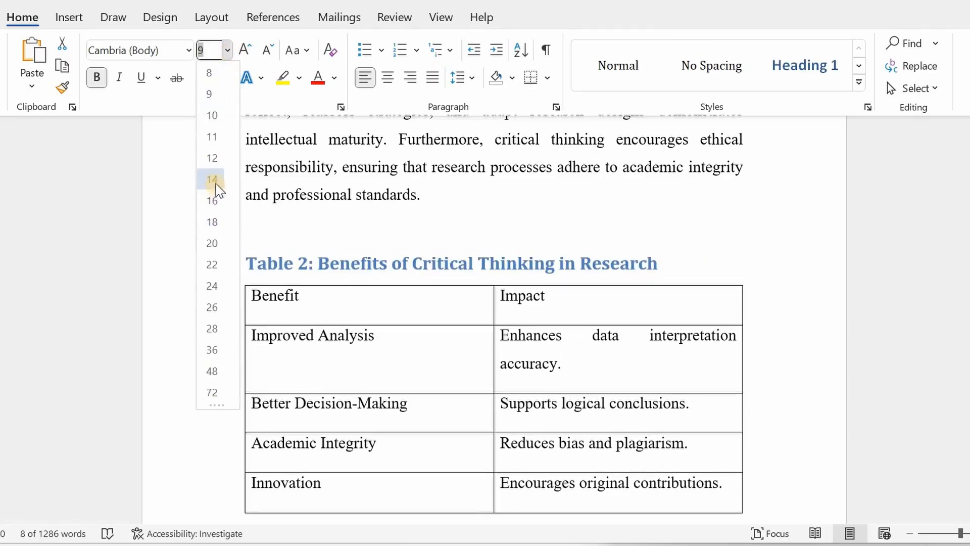
pyautogui.press('Escape')
pyautogui.click(658, 277)
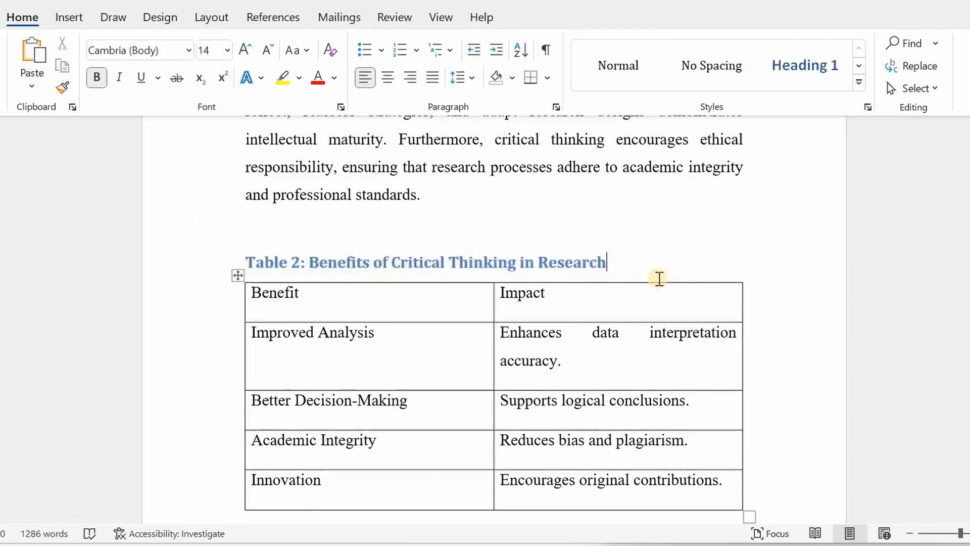
# Select the line chart image further down and open the Insert Caption dialog for it
pyautogui.scroll(-3, 659, 279)
pyautogui.scroll(-10, 659, 279)
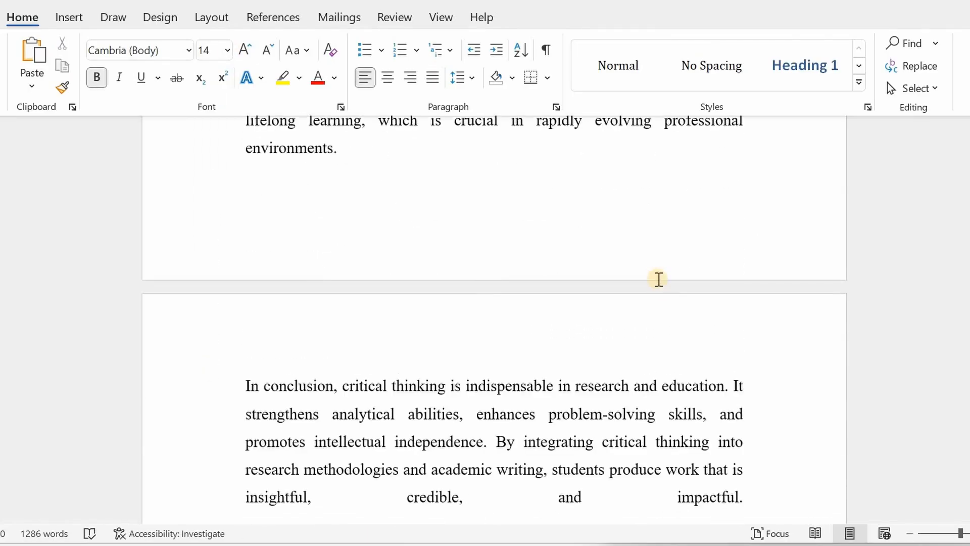
pyautogui.scroll(-6, 659, 279)
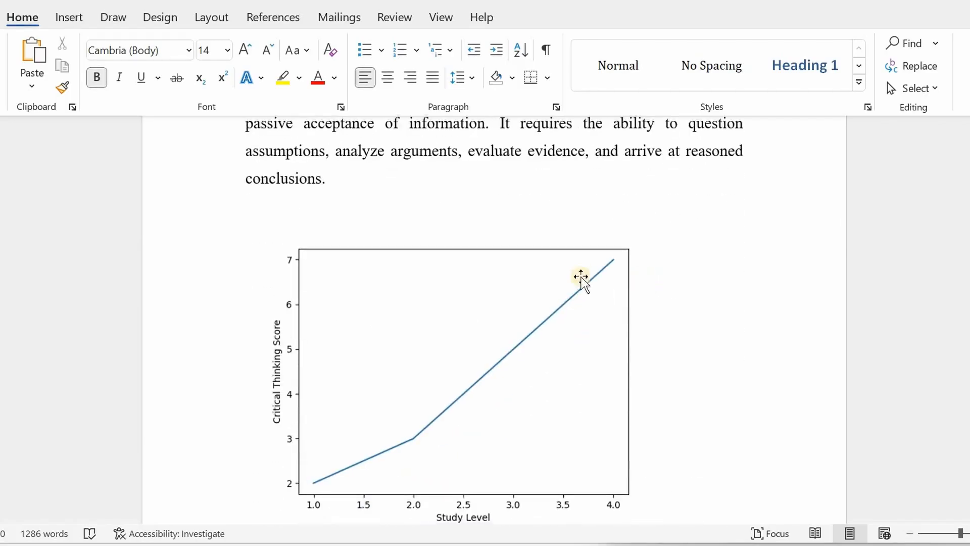
pyautogui.click(421, 273)
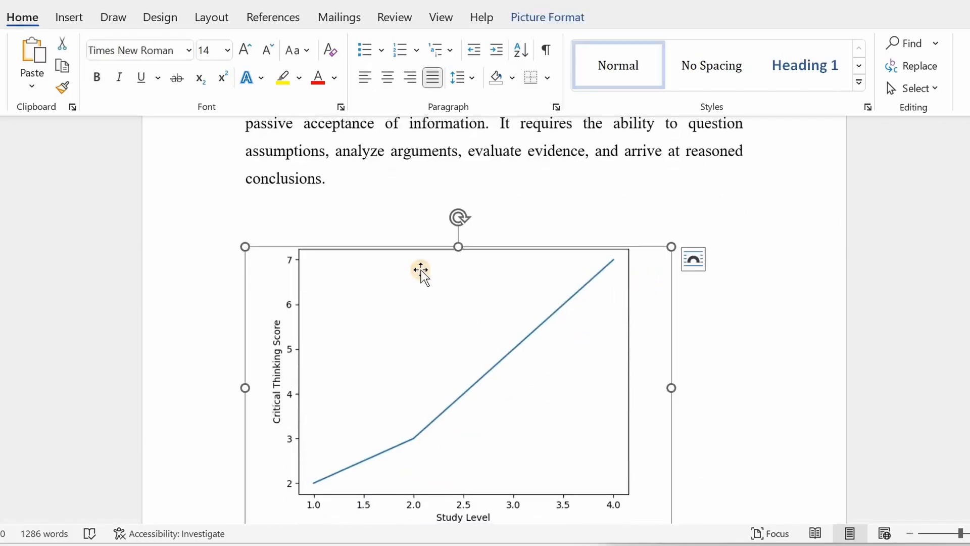
pyautogui.rightClick(326, 275)
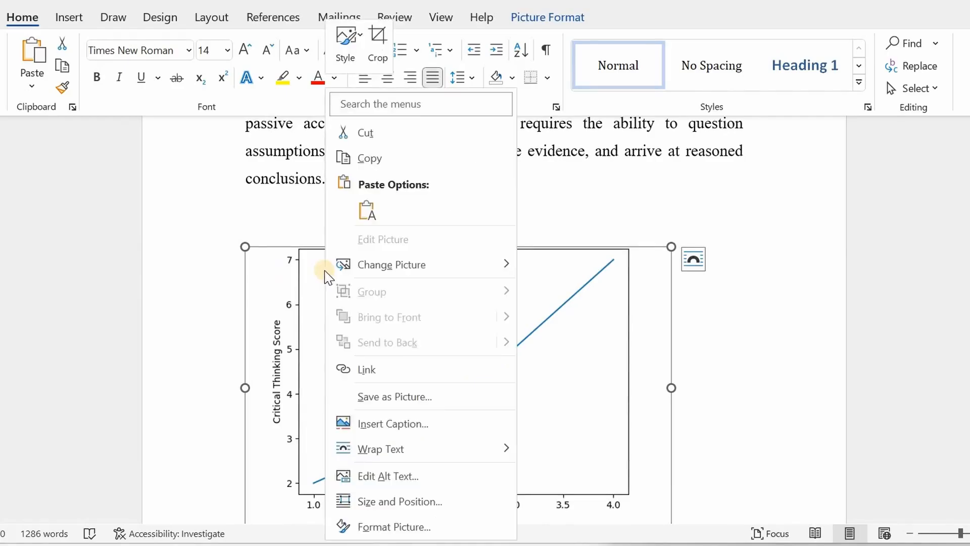
pyautogui.click(444, 424)
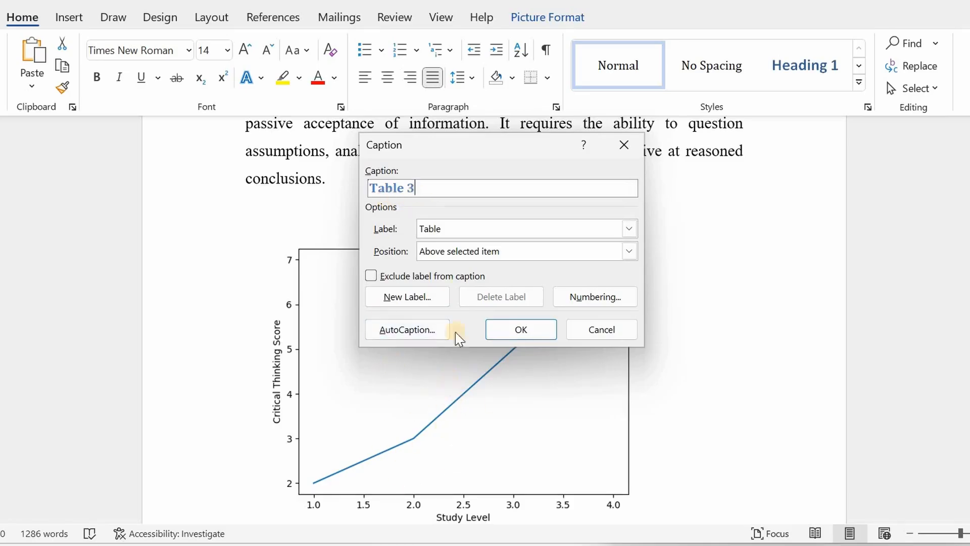
# Change the caption label from Table to Figure
pyautogui.click(629, 230)
pyautogui.click(455, 256)
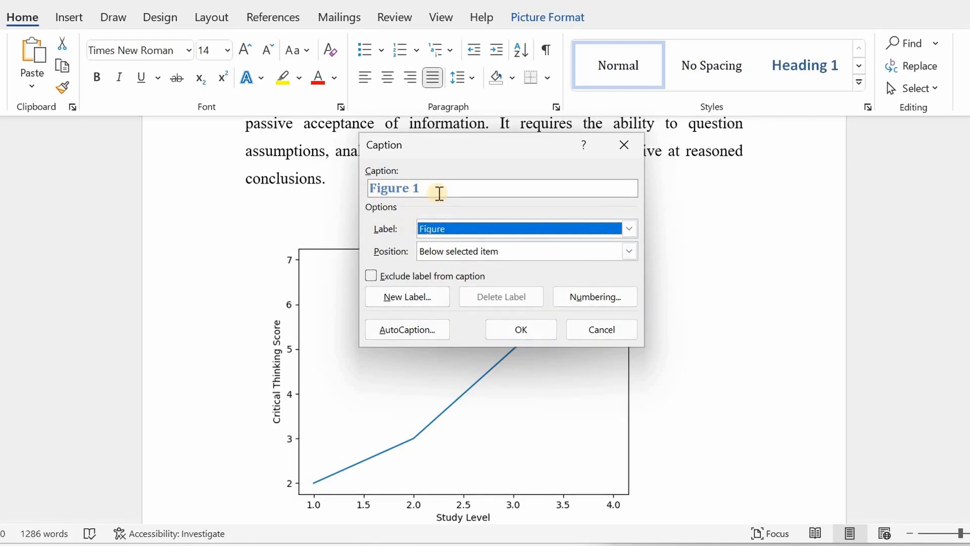
pyautogui.click(632, 545)
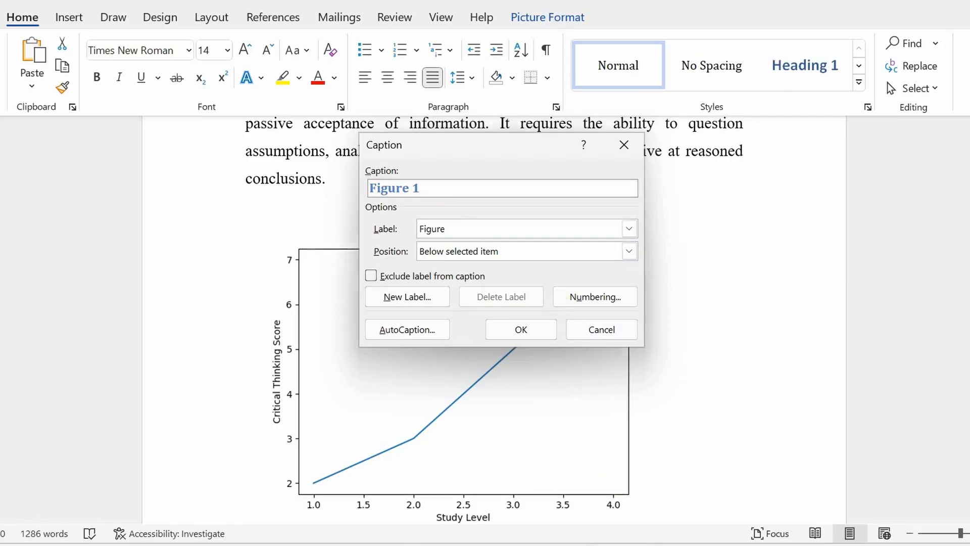
# Copy ': Critical Thinking Development Illustration' from Notepad and paste it after 'Figure 1' in the caption text
pyautogui.moveTo(934, 136); pyautogui.dragTo(627, 137)
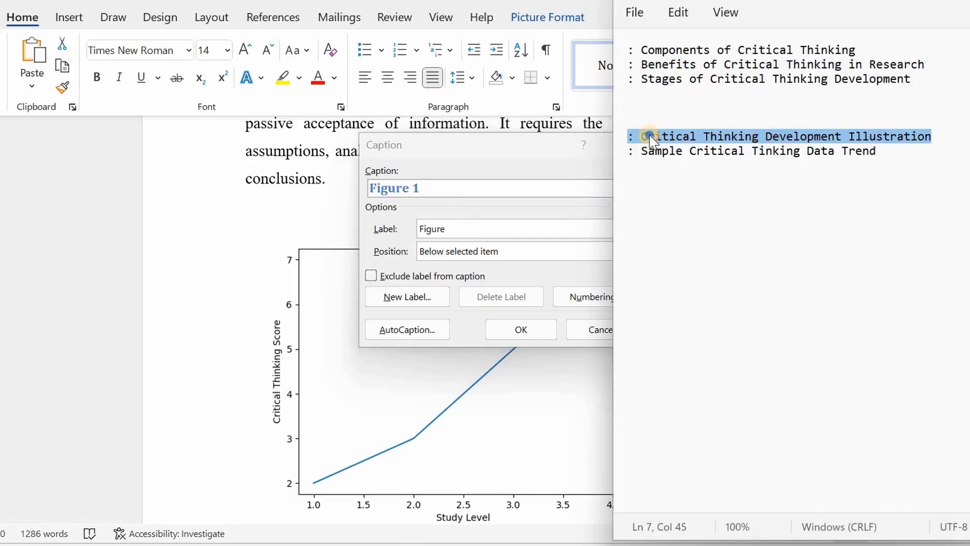
pyautogui.rightClick(650, 135)
pyautogui.click(688, 228)
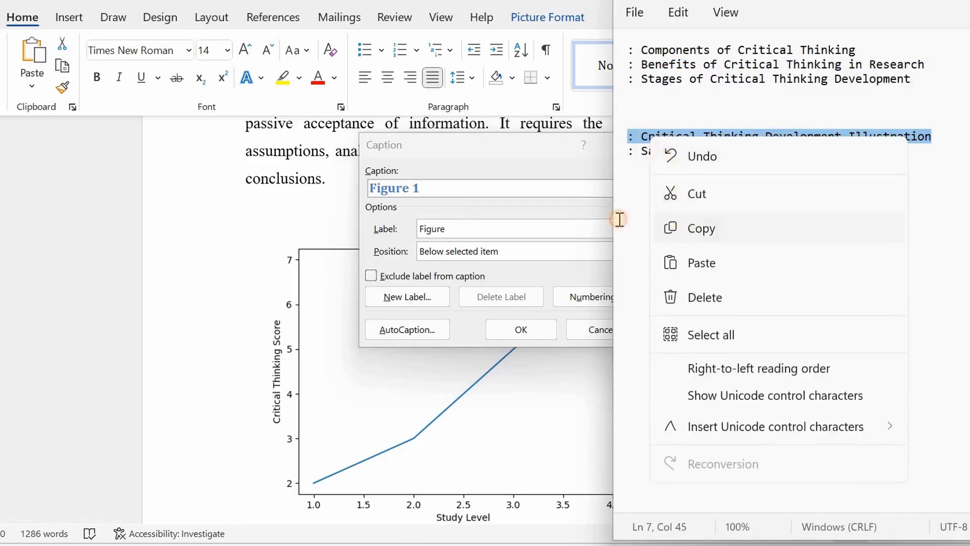
pyautogui.click(476, 188)
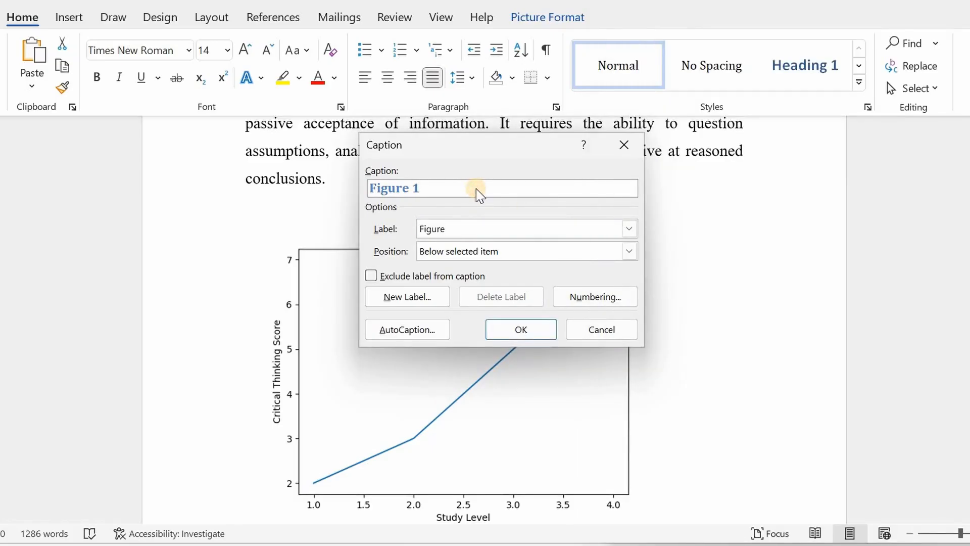
pyautogui.hotkey('ctrl', 'v')
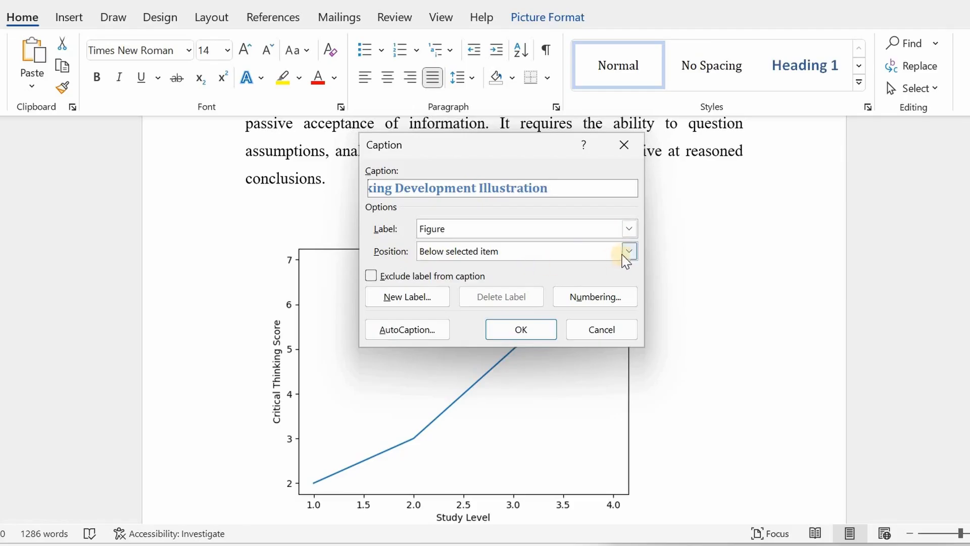
# Position the Figure 1 caption below the chart and insert it
pyautogui.click(629, 251)
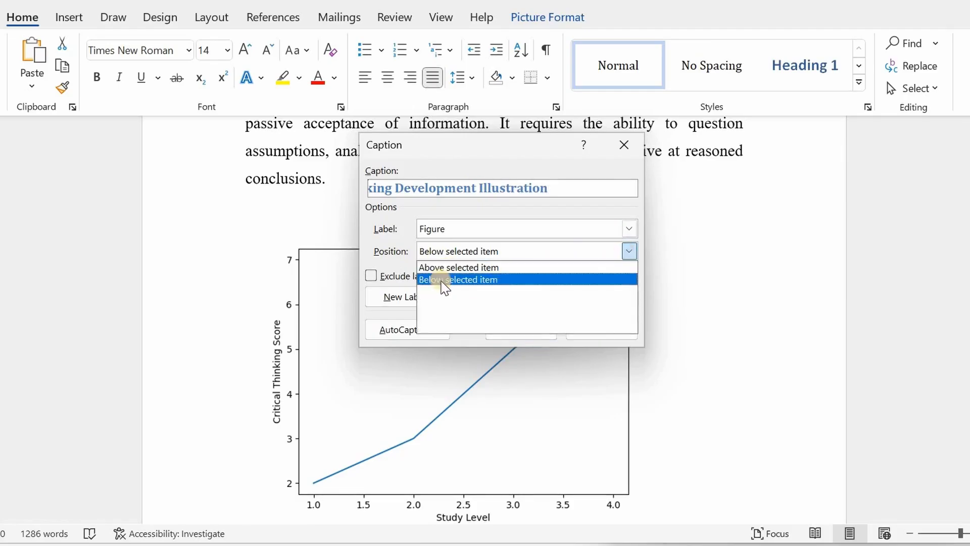
pyautogui.click(444, 281)
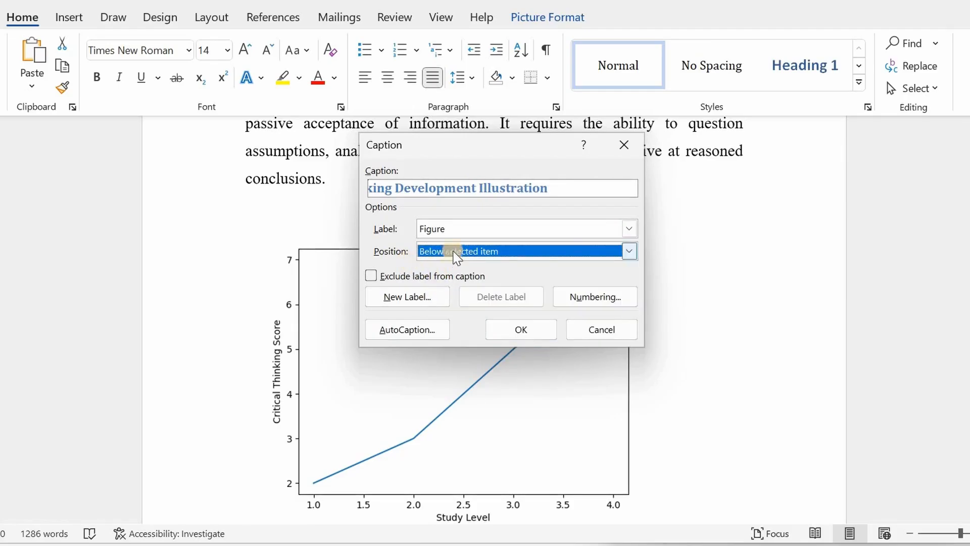
pyautogui.click(521, 330)
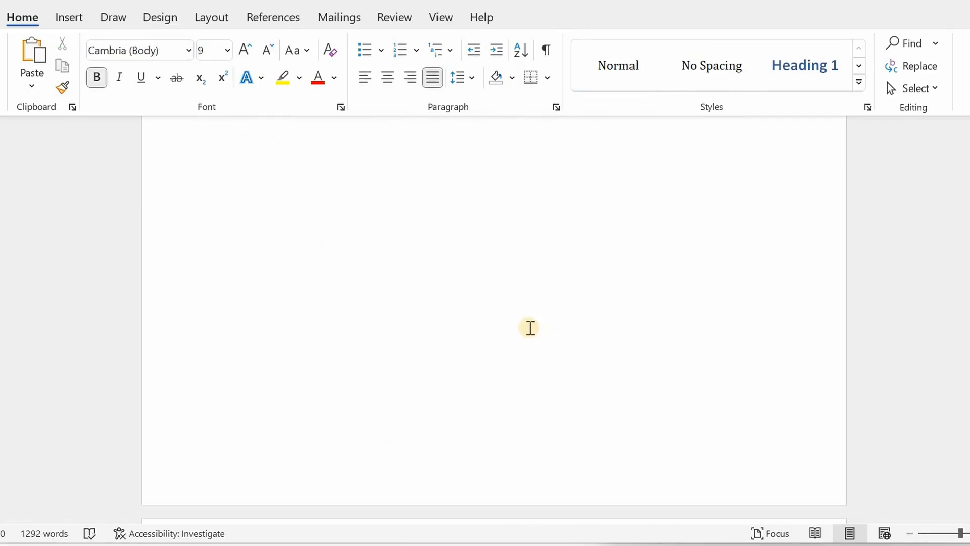
# Set the Figure 1 caption's font size to 14 pt
pyautogui.scroll(-8, 529, 328)
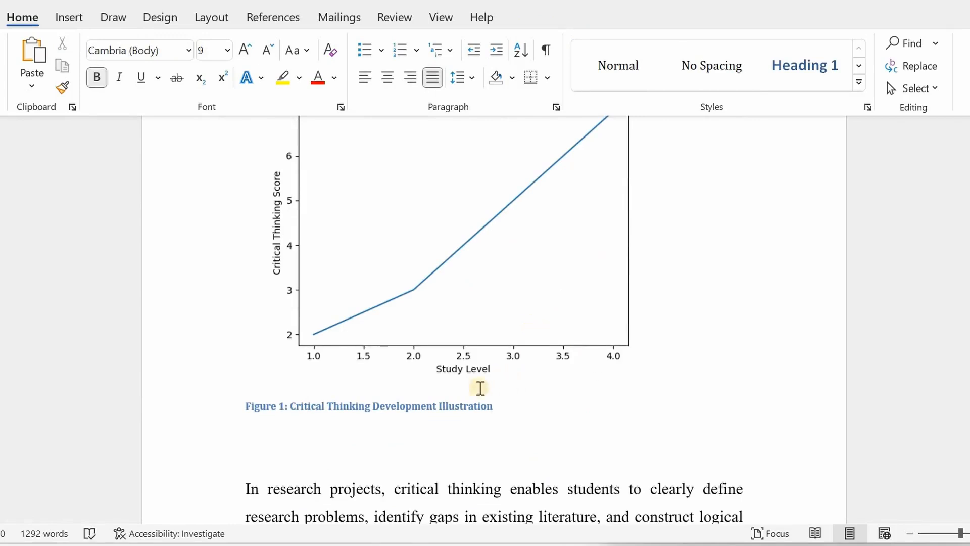
pyautogui.moveTo(494, 406); pyautogui.dragTo(243, 411)
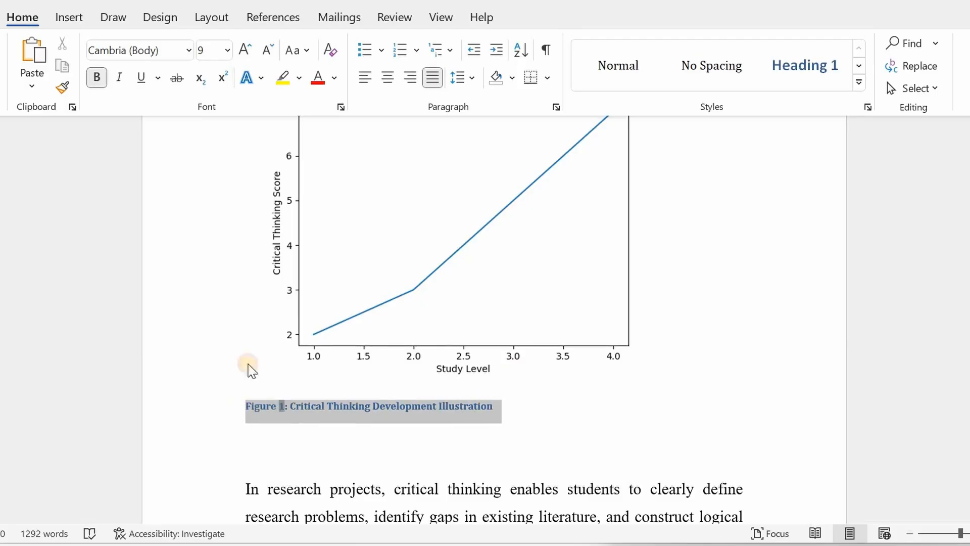
pyautogui.click(228, 50)
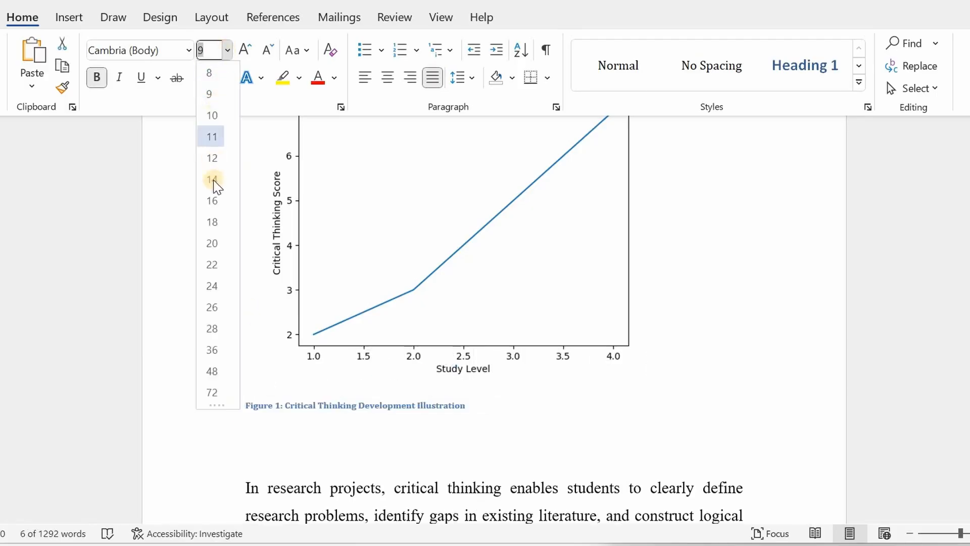
pyautogui.click(212, 180)
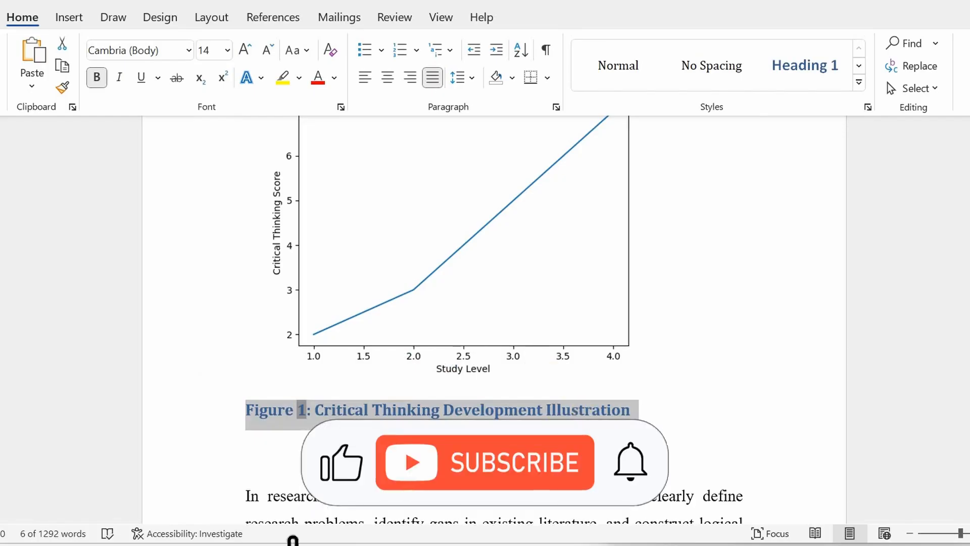
# Open Insert Caption for the critical thinking stages table and set the label to Table
pyautogui.click(561, 463)
pyautogui.scroll(-4, 561, 463)
pyautogui.scroll(-10, 495, 322)
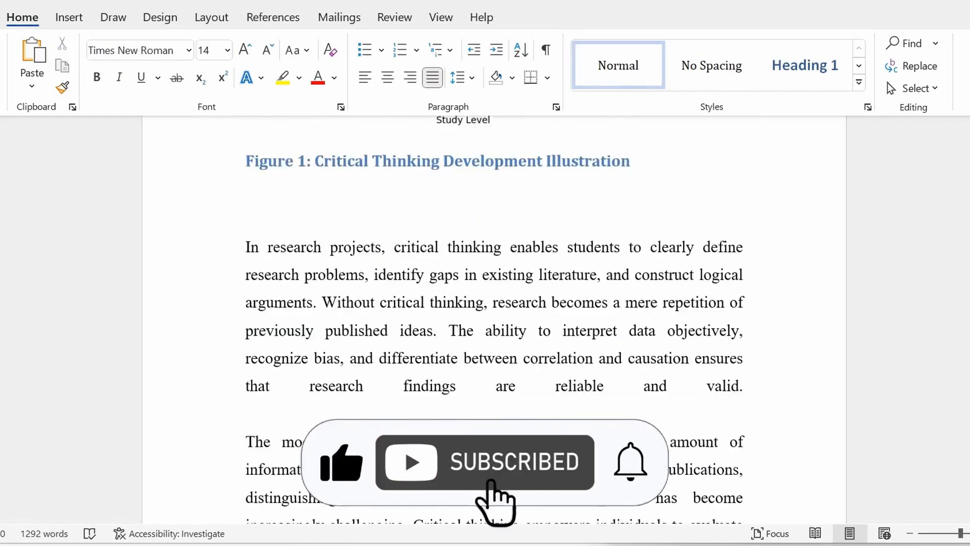
pyautogui.scroll(-5, 397, 375)
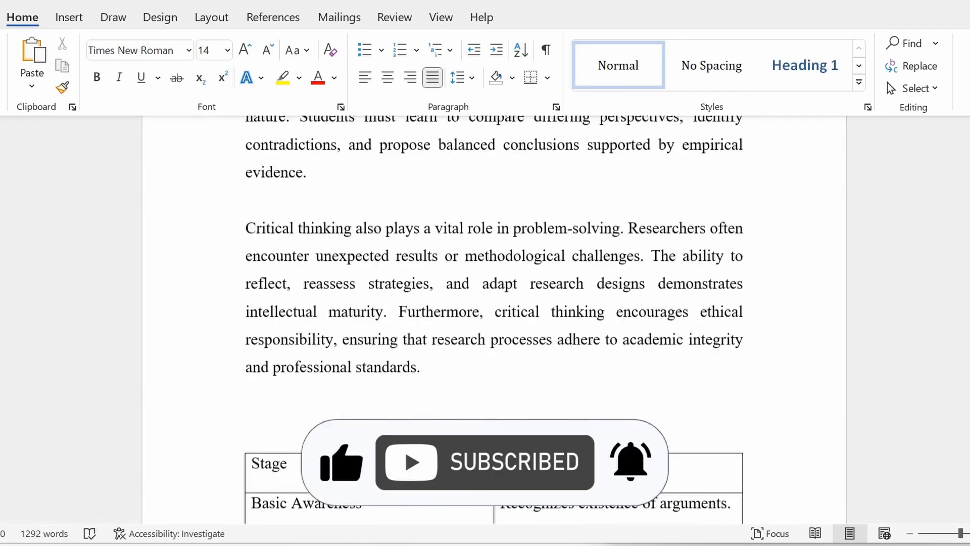
pyautogui.click(273, 291)
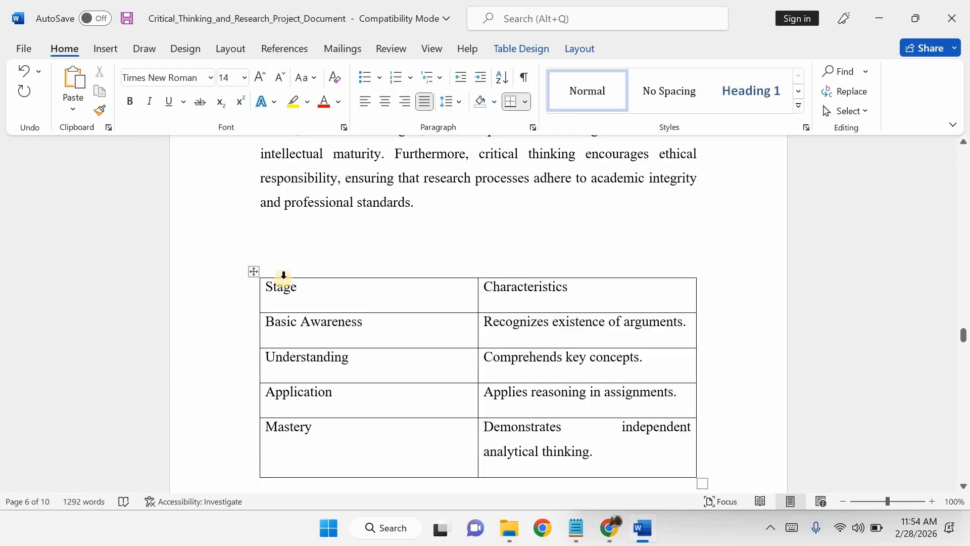
pyautogui.rightClick(254, 272)
pyautogui.click(309, 448)
pyautogui.click(597, 234)
pyautogui.click(422, 273)
# Copy ': Stages of Critical Thinking Development' from Notepad, paste it after 'Table 3', and insert the caption
pyautogui.click(576, 528)
pyautogui.moveTo(843, 102); pyautogui.dragTo(596, 104)
pyautogui.click(431, 199)
pyautogui.hotkey('ctrl', 'v')
pyautogui.click(497, 328)
# Set the Table 3 caption's font size to 14 pt
pyautogui.moveTo(467, 285); pyautogui.dragTo(264, 272)
pyautogui.click(245, 77)
pyautogui.click(230, 204)
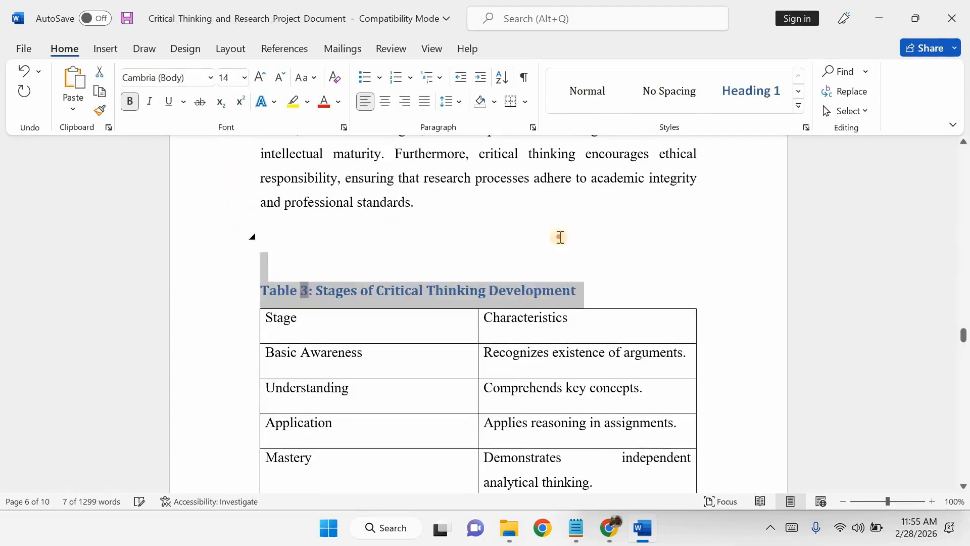
# Open Insert Caption for the second line chart and set the label to Figure
pyautogui.click(559, 238)
pyautogui.scroll(-20, 556, 321)
pyautogui.rightClick(392, 260)
pyautogui.click(449, 385)
pyautogui.click(597, 234)
pyautogui.click(445, 262)
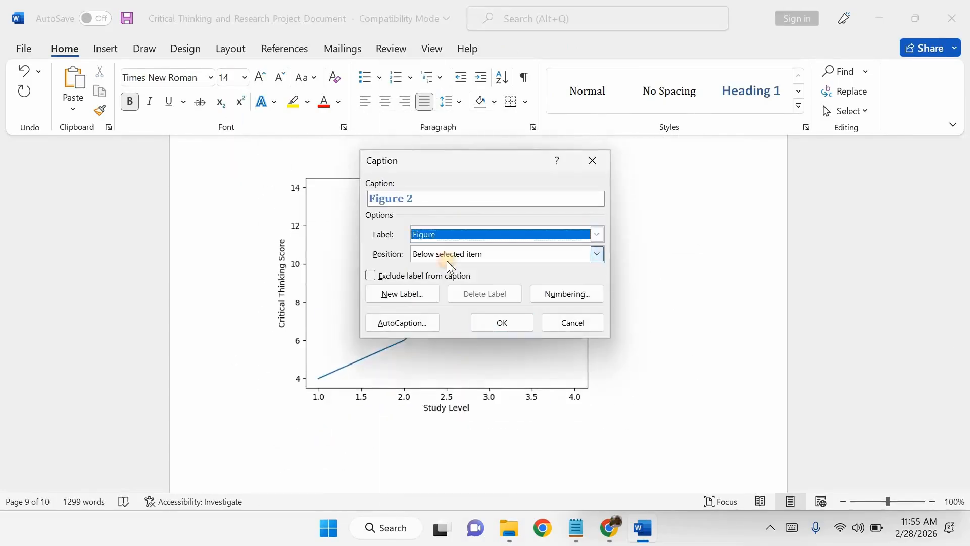
# Copy ': Sample Critical Tinking Data Trend' from Notepad, paste it after 'Figure 2', and insert the caption
pyautogui.click(576, 528)
pyautogui.moveTo(814, 163); pyautogui.dragTo(598, 162)
pyautogui.hotkey('ctrl', 'c')
pyautogui.click(481, 197)
pyautogui.hotkey('ctrl', 'v')
pyautogui.click(500, 322)
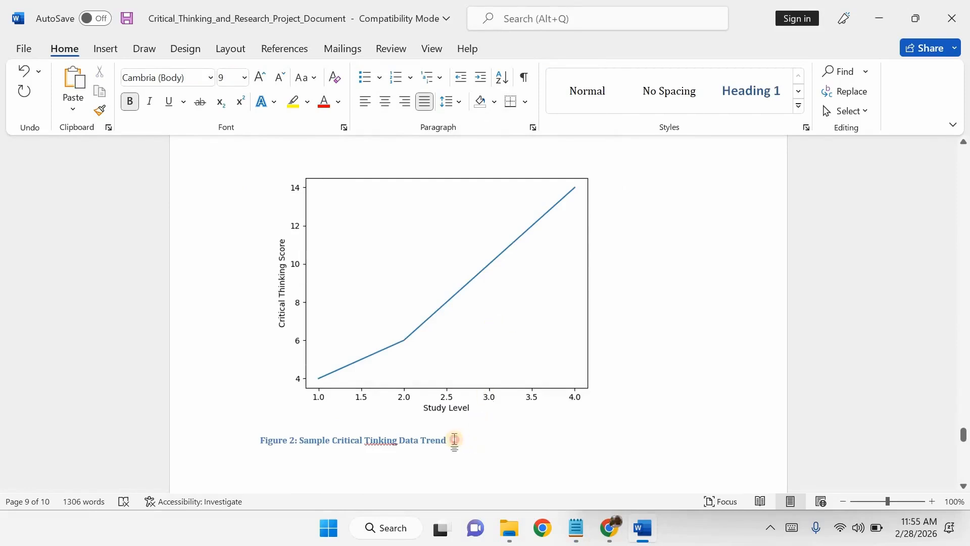
# Select the Figure 2 caption and open its font size list
pyautogui.moveTo(453, 439); pyautogui.dragTo(251, 439)
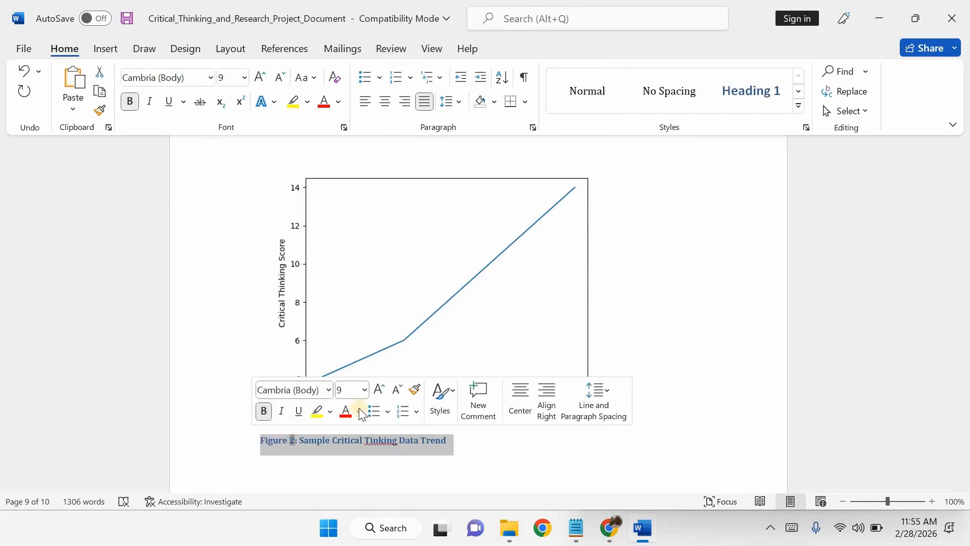
pyautogui.click(365, 389)
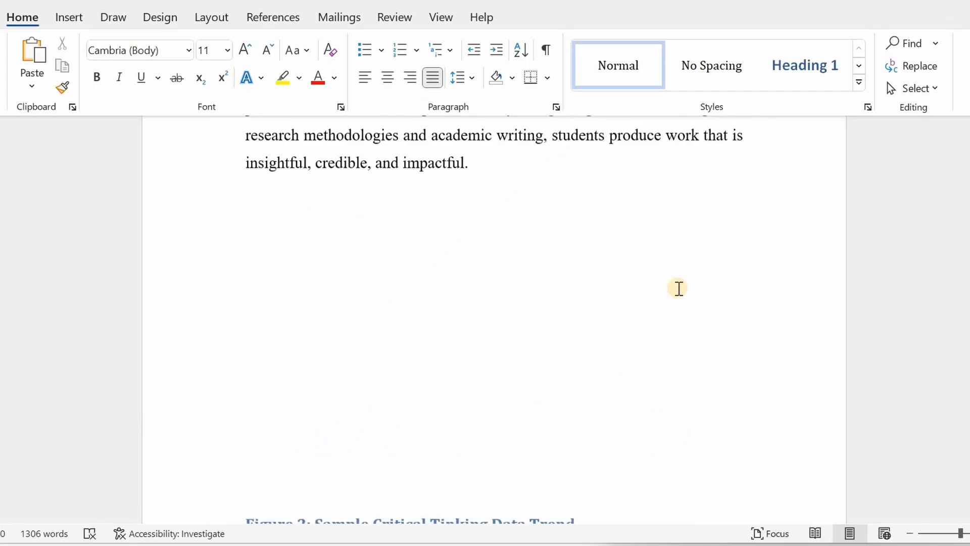
pyautogui.scroll(-15, 677, 288)
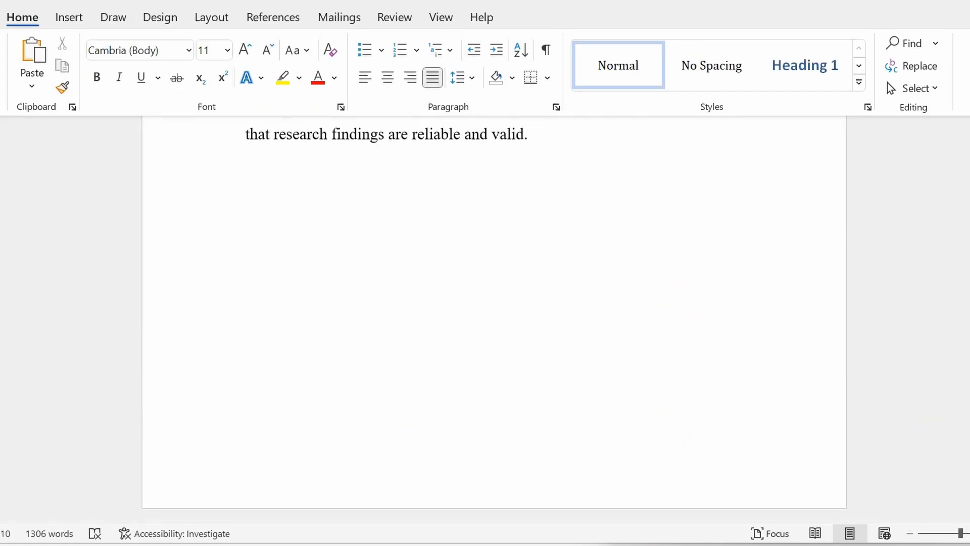
# Place the cursor under the List of Tables heading and open the Insert Table of Figures dialog
pyautogui.moveTo(969, 497); pyautogui.dragTo(969, 124)
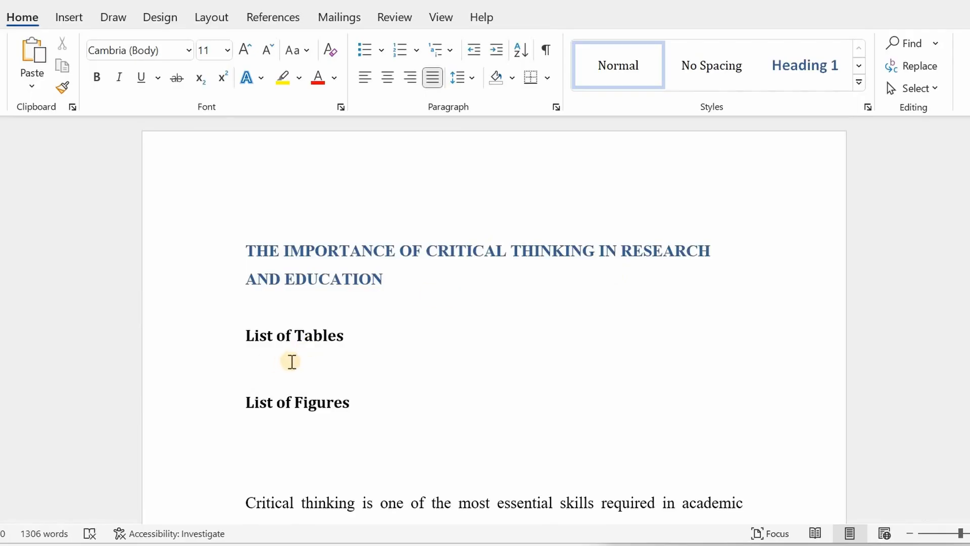
pyautogui.click(317, 359)
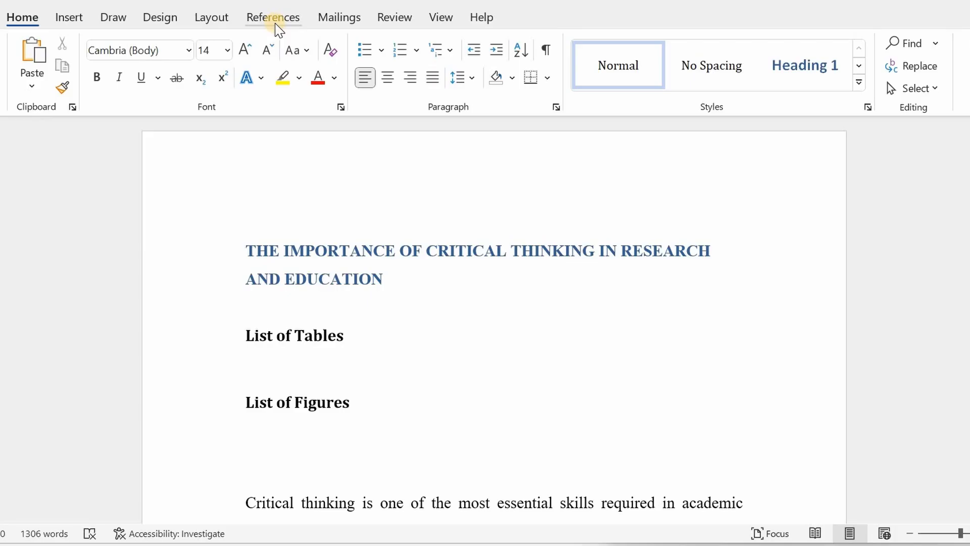
pyautogui.click(278, 21)
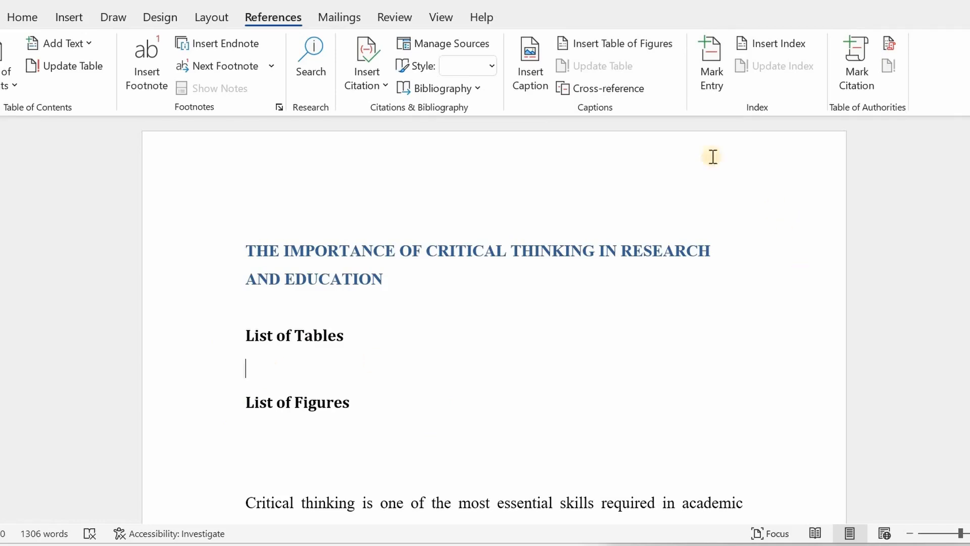
pyautogui.click(655, 49)
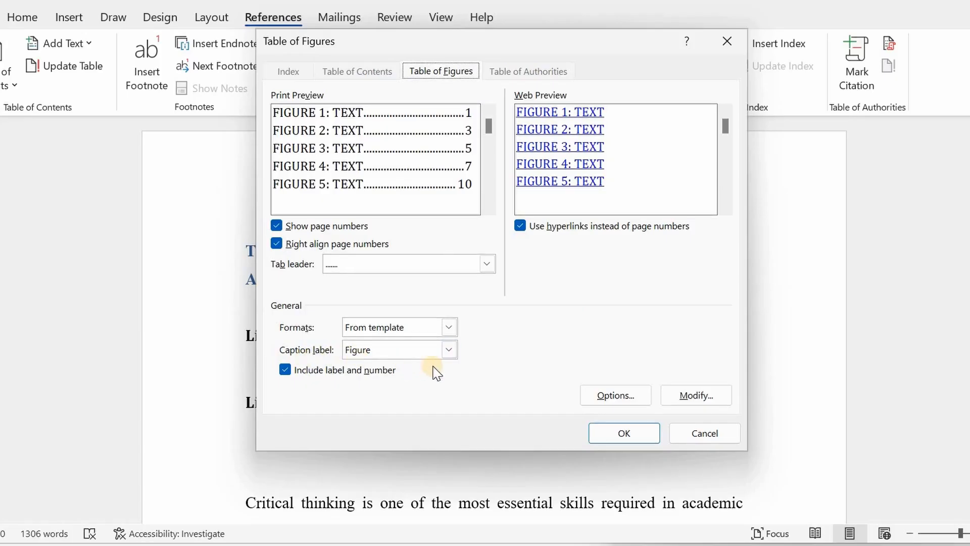
# Set the table of figures caption label to Table
pyautogui.click(450, 350)
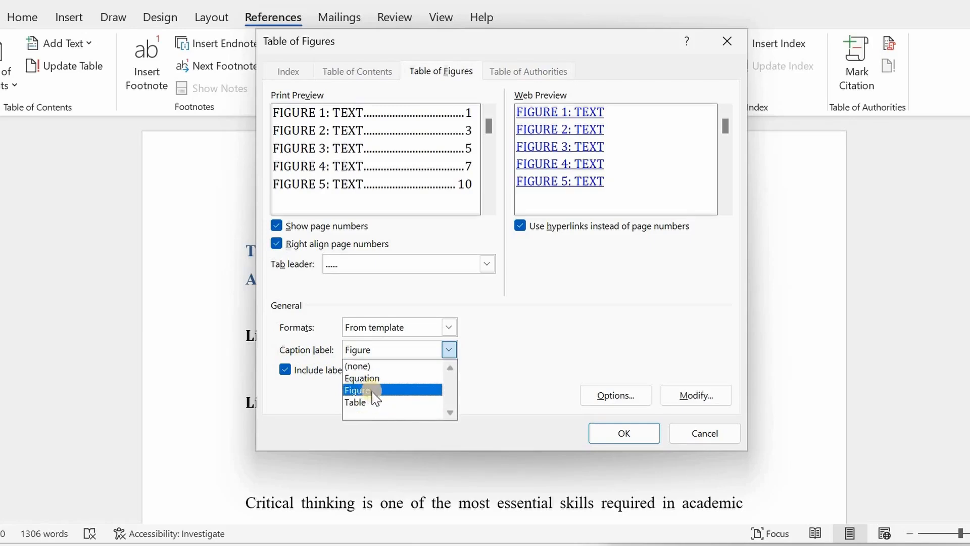
pyautogui.click(389, 402)
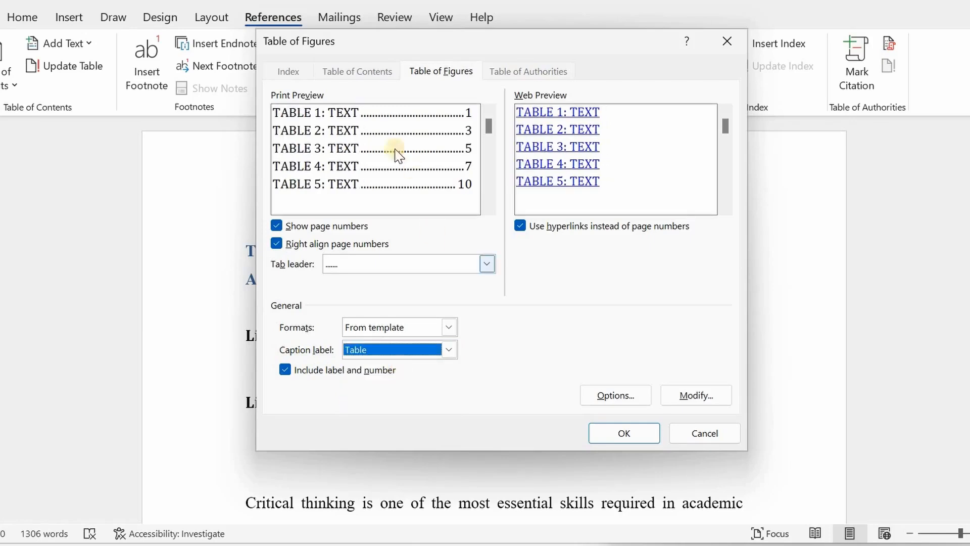
pyautogui.moveTo(384, 42); pyautogui.dragTo(538, 47)
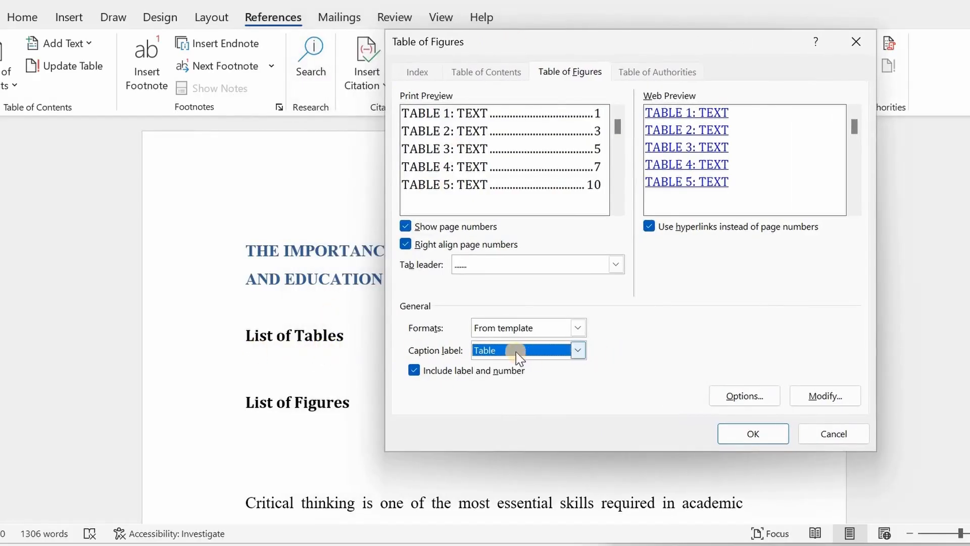
# Try the Formats list and toggle page numbers and right-aligned page numbers off and on
pyautogui.click(580, 328)
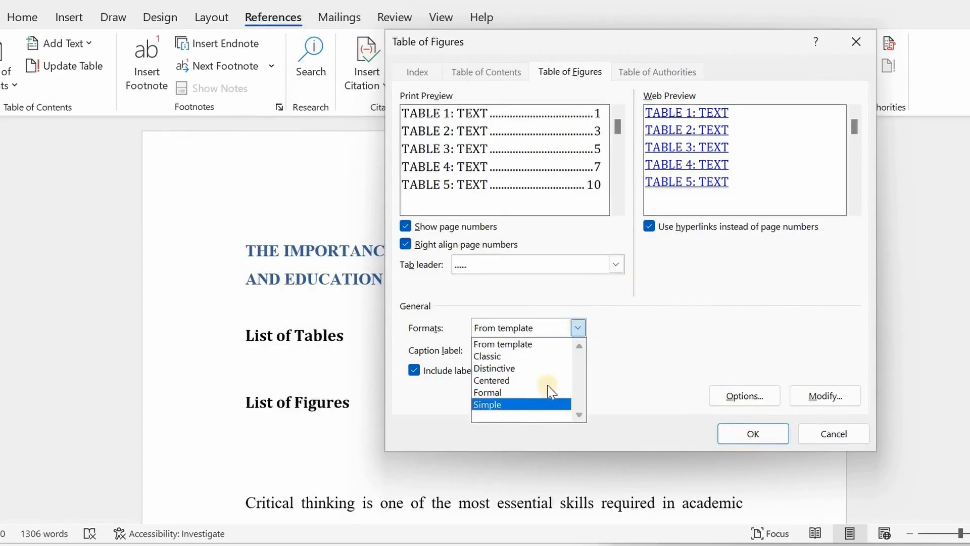
pyautogui.click(567, 344)
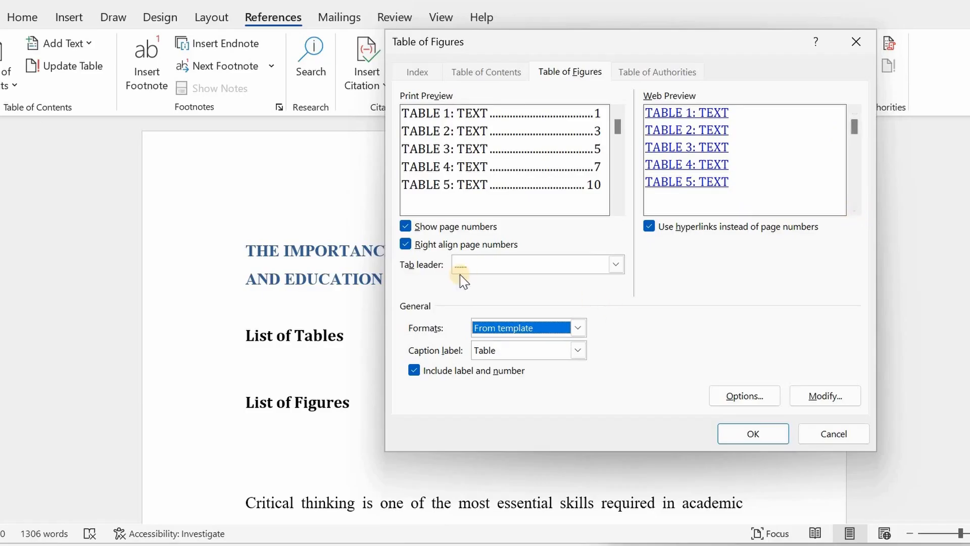
pyautogui.click(405, 228)
pyautogui.click(409, 227)
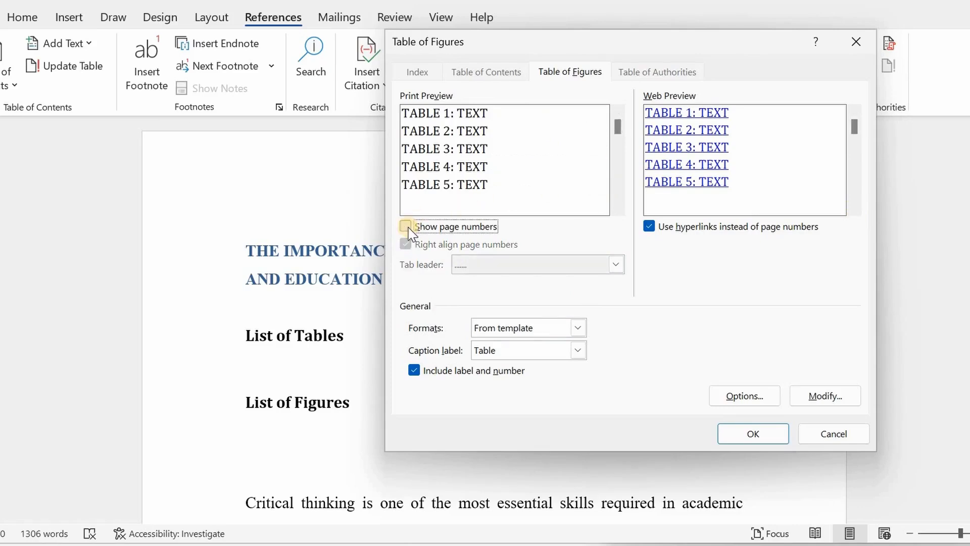
pyautogui.click(409, 228)
pyautogui.click(407, 246)
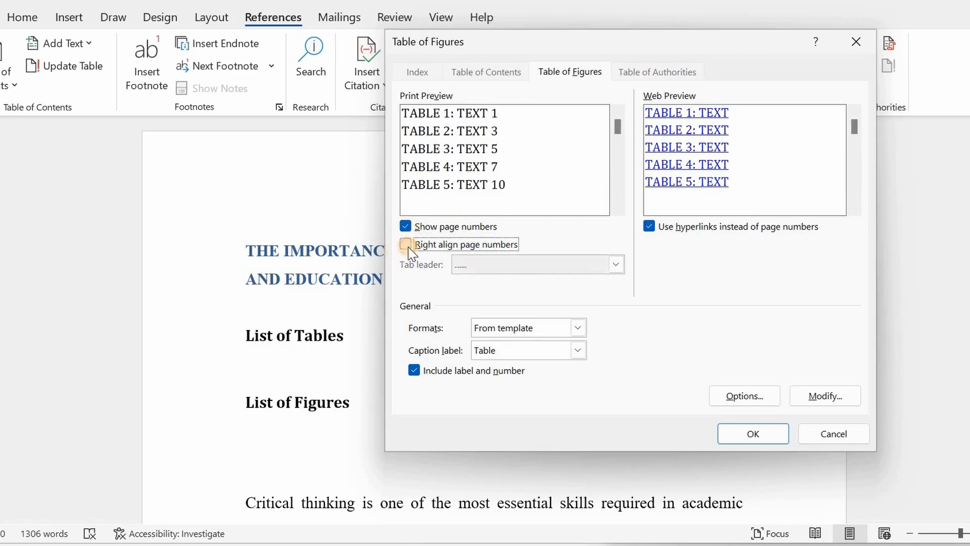
pyautogui.click(408, 246)
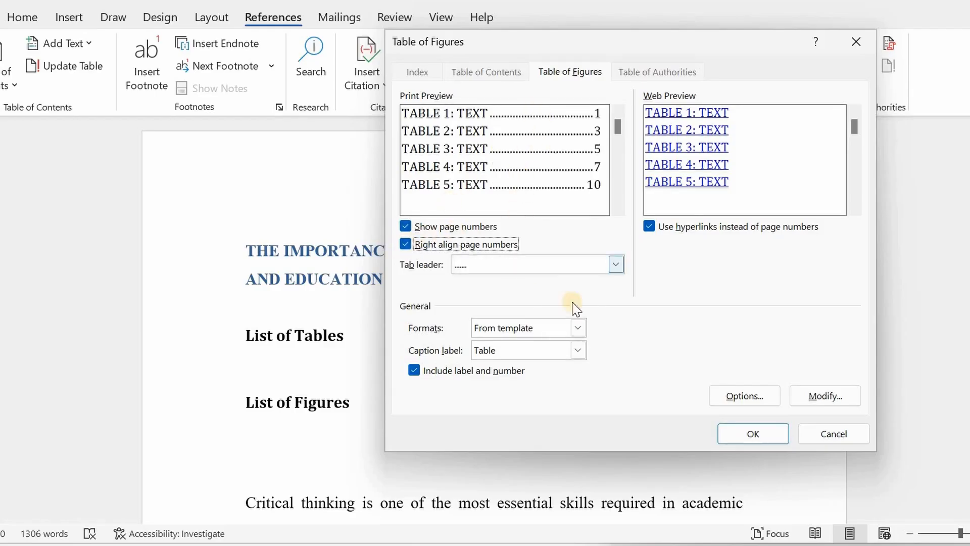
# Try the tab leader styles, keep the dotted leader, and insert the list of tables
pyautogui.click(616, 264)
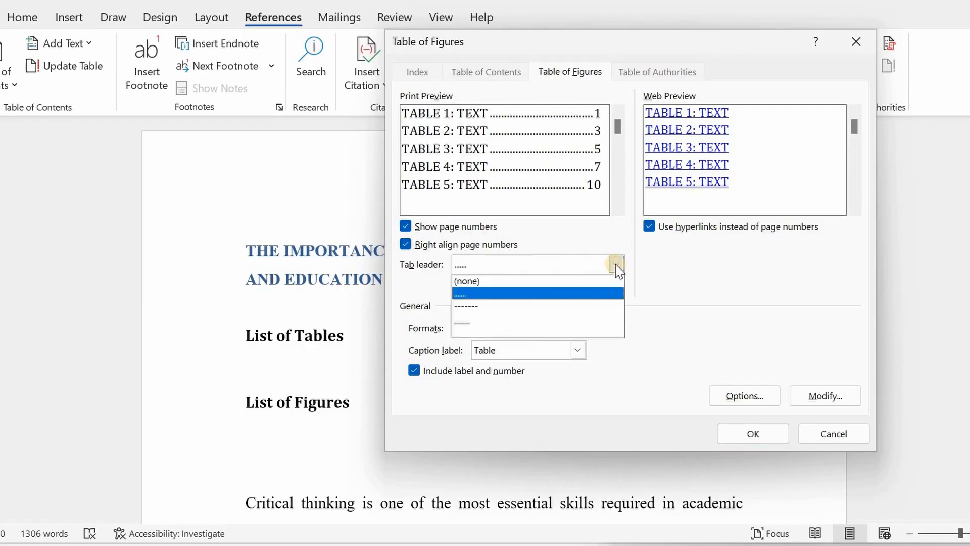
pyautogui.click(481, 321)
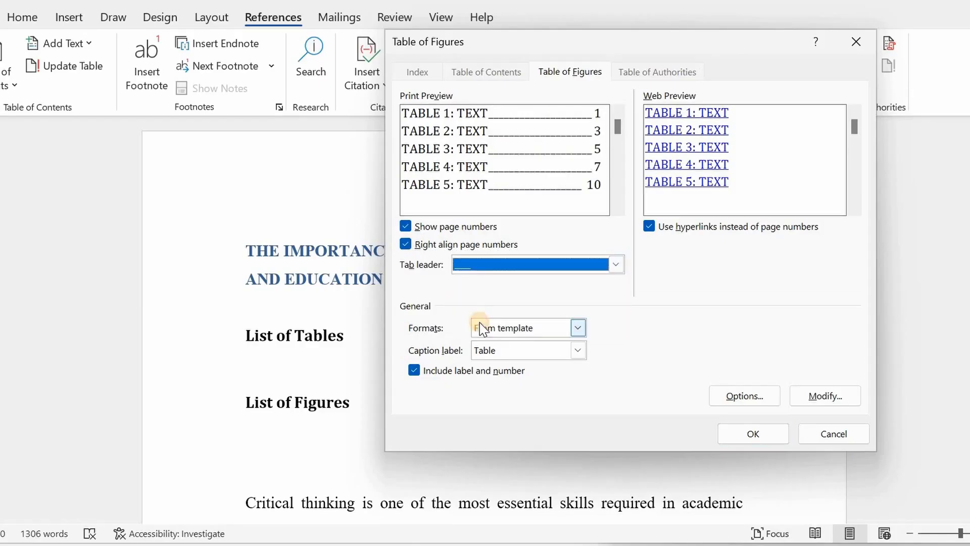
pyautogui.click(618, 264)
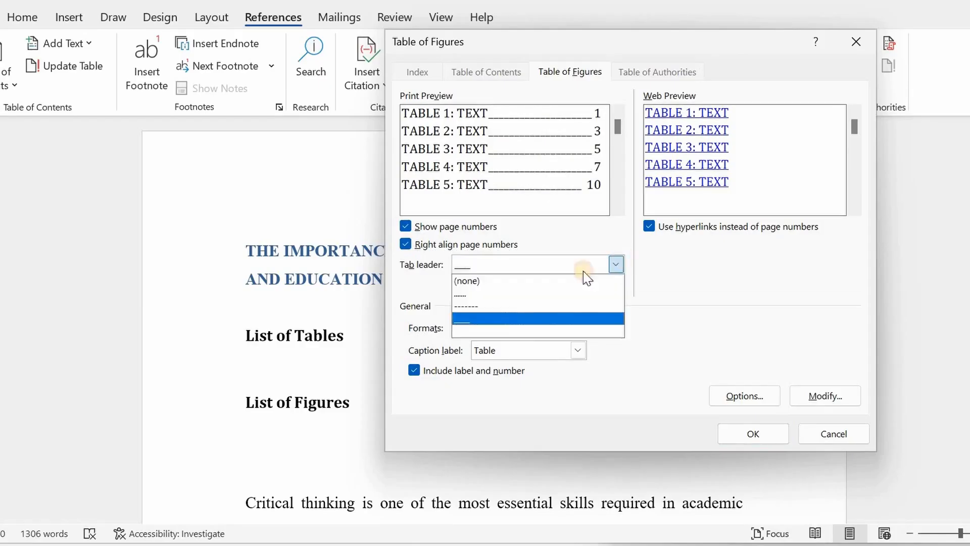
pyautogui.click(473, 303)
pyautogui.click(614, 263)
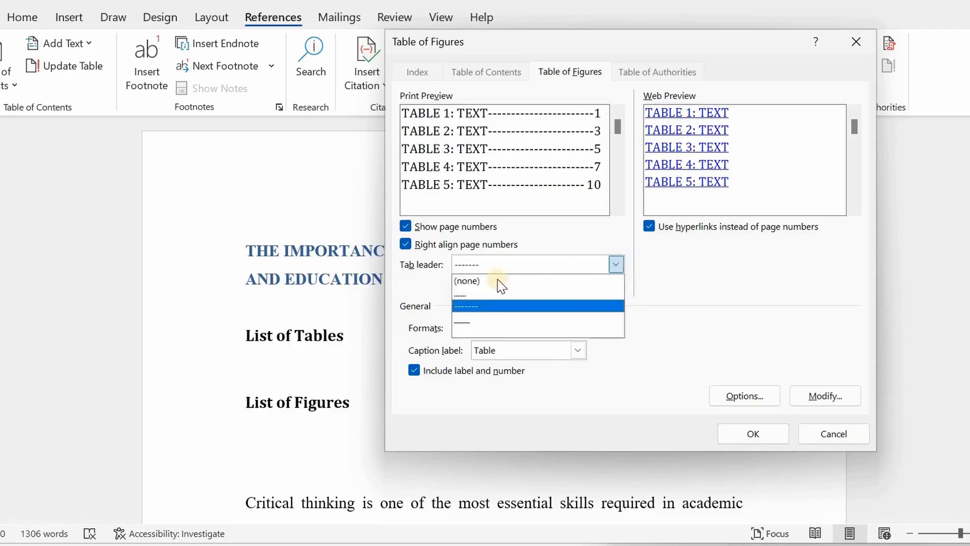
pyautogui.click(472, 281)
pyautogui.click(616, 264)
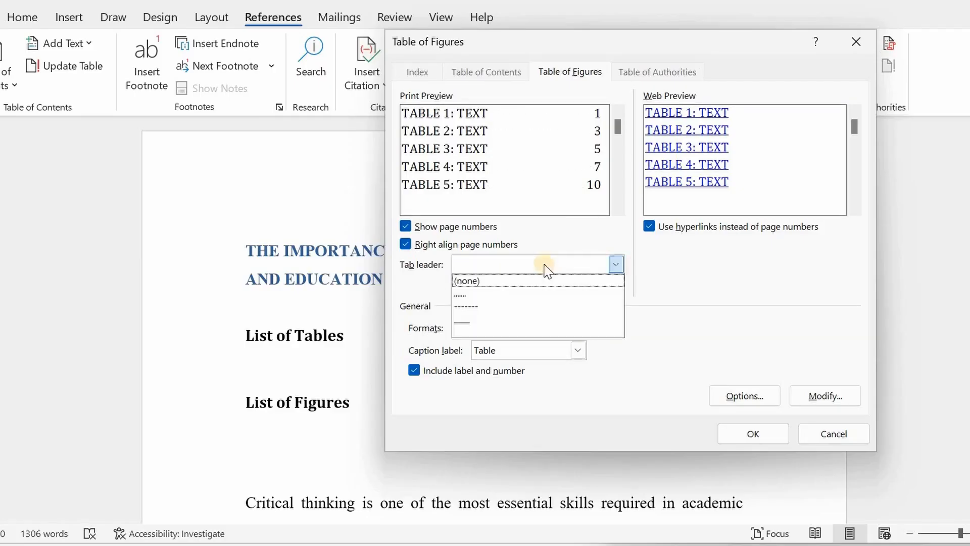
pyautogui.click(467, 297)
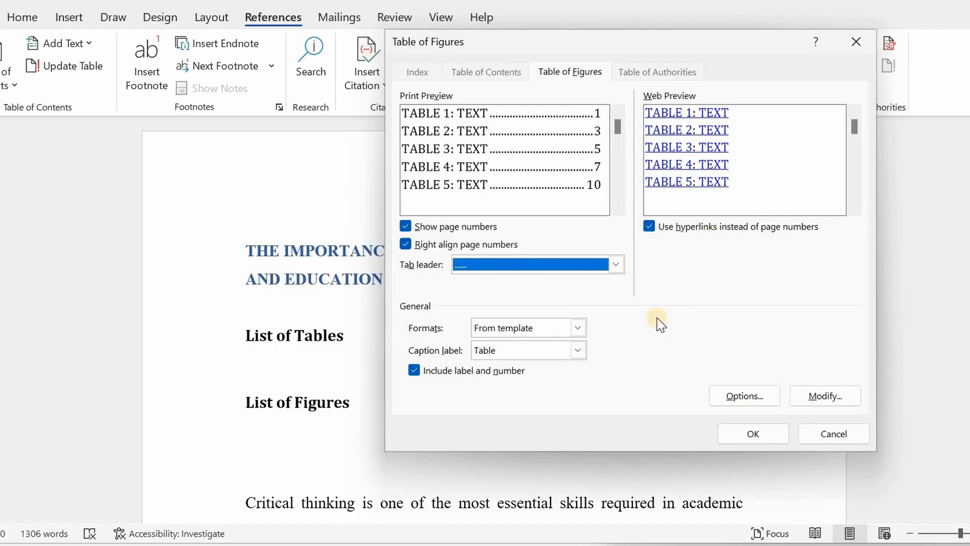
pyautogui.click(764, 437)
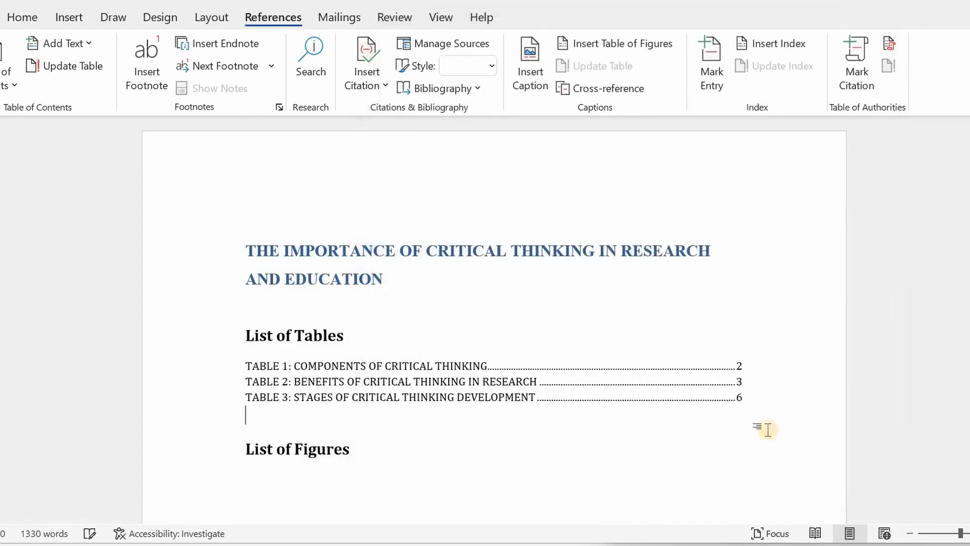
# Insert a table of figures under the List of Figures heading with the caption label set to Figure
pyautogui.moveTo(249, 366); pyautogui.dragTo(583, 417)
pyautogui.click(652, 443)
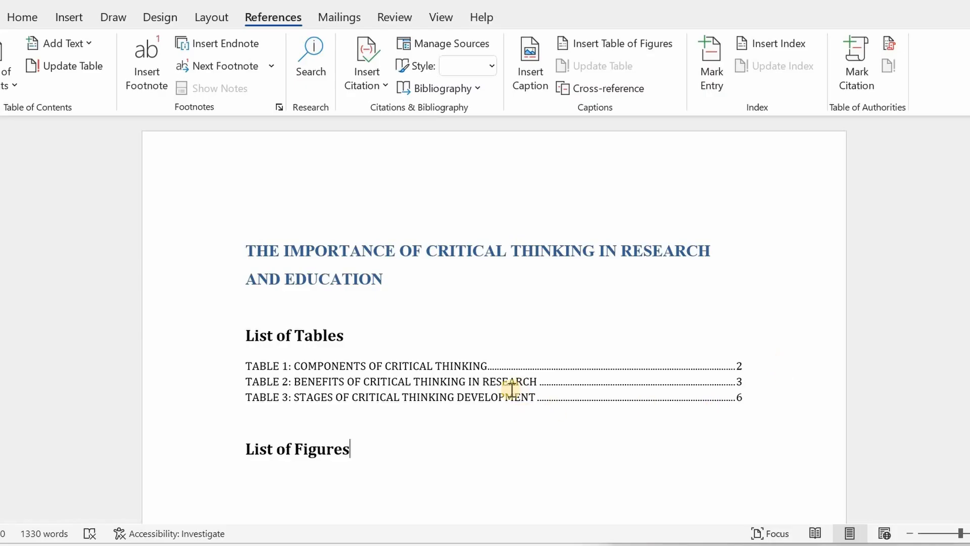
pyautogui.scroll(-1, 485, 401)
pyautogui.scroll(-1, 342, 407)
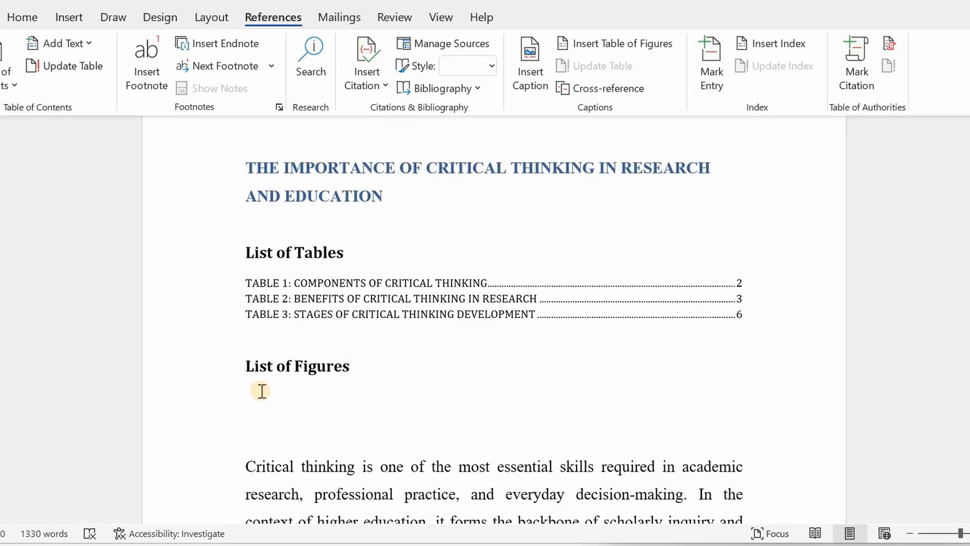
pyautogui.click(266, 404)
pyautogui.click(658, 46)
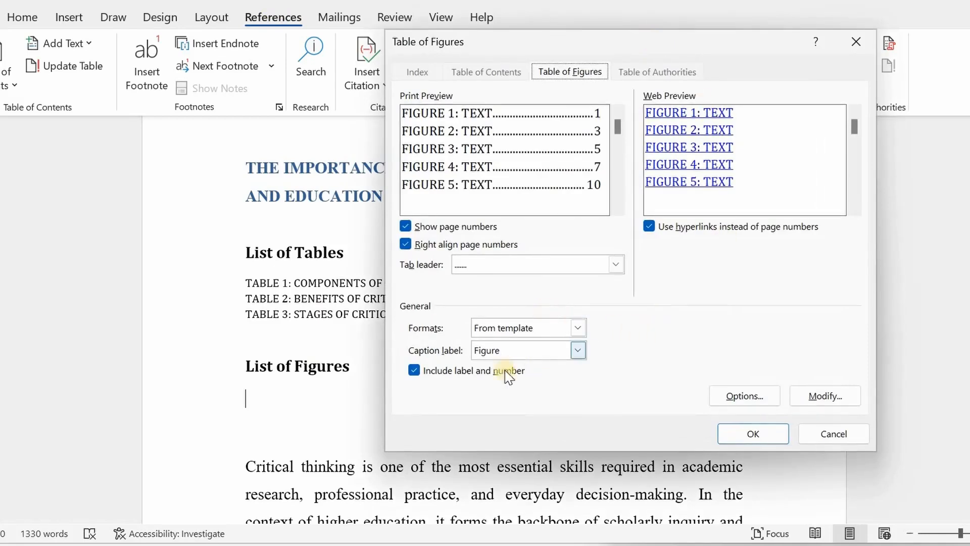
pyautogui.click(578, 350)
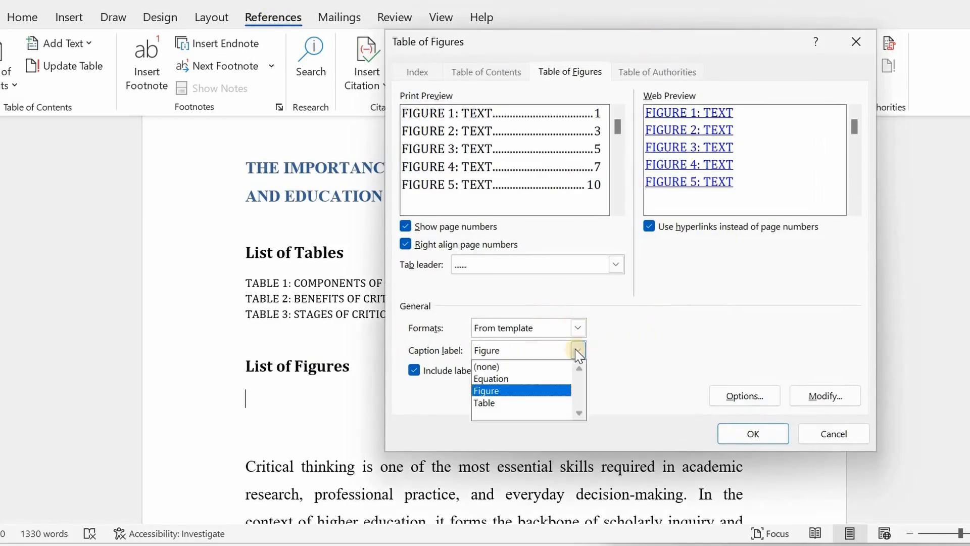
pyautogui.click(511, 390)
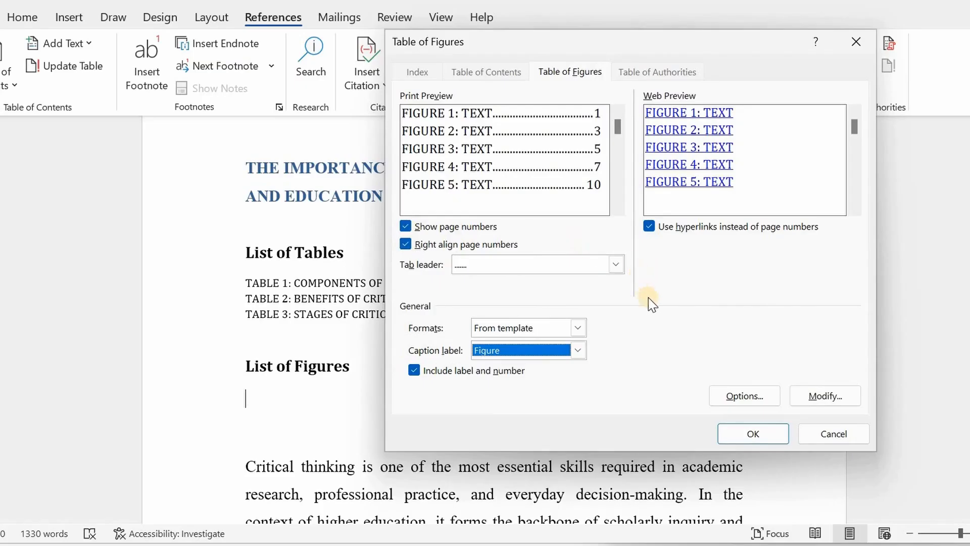
pyautogui.click(747, 436)
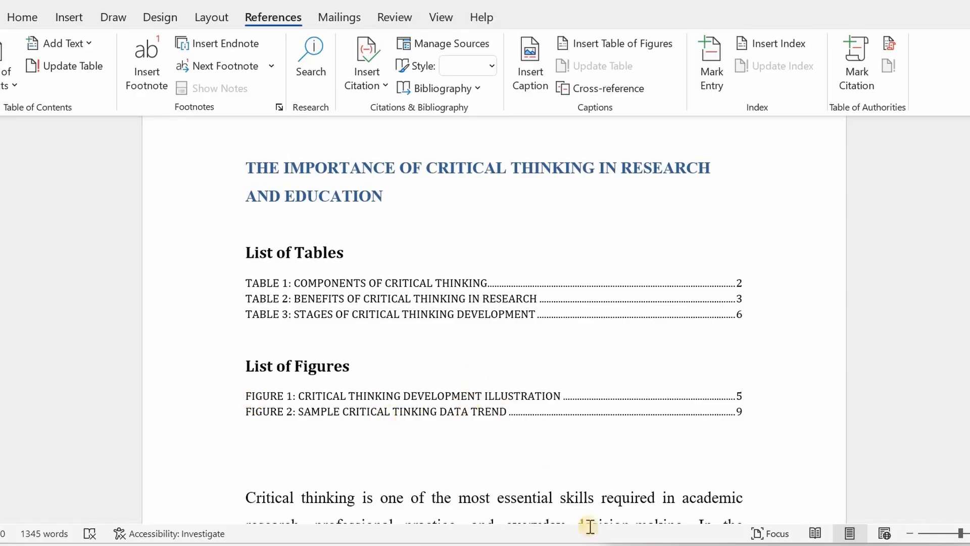
# Add a new blank paragraph after the final paragraph at the end of the document
pyautogui.hotkey('alt', 'Tab')
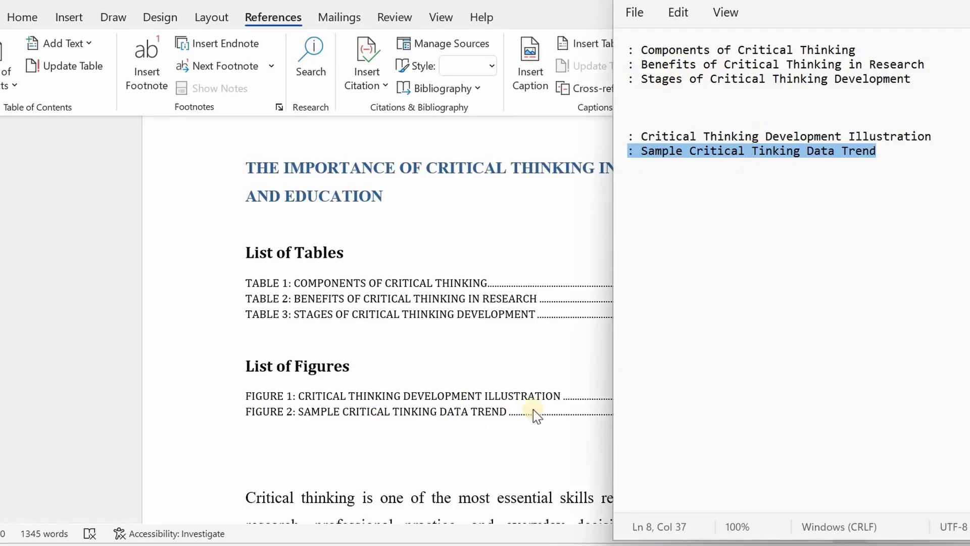
pyautogui.hotkey('alt', 'Tab')
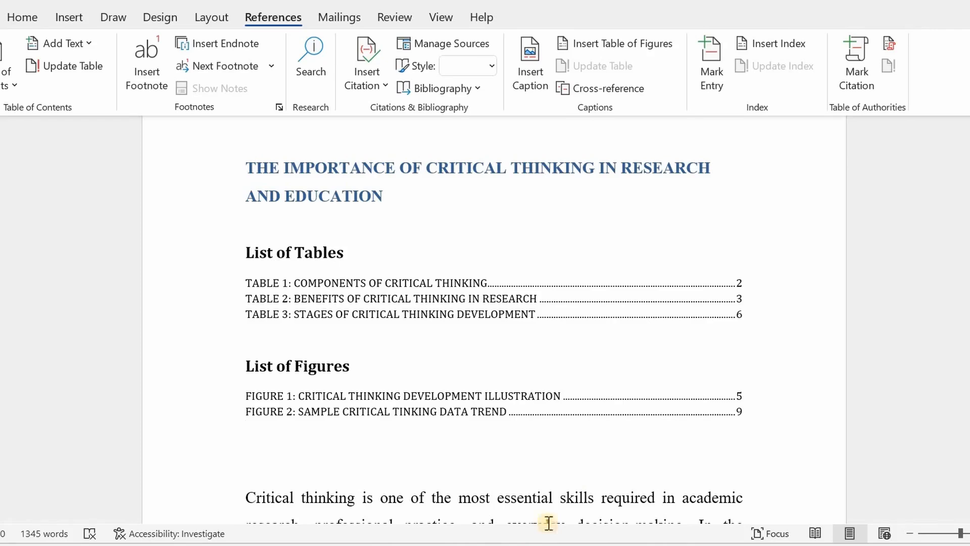
pyautogui.click(647, 331)
pyautogui.moveTo(969, 139); pyautogui.dragTo(969, 460)
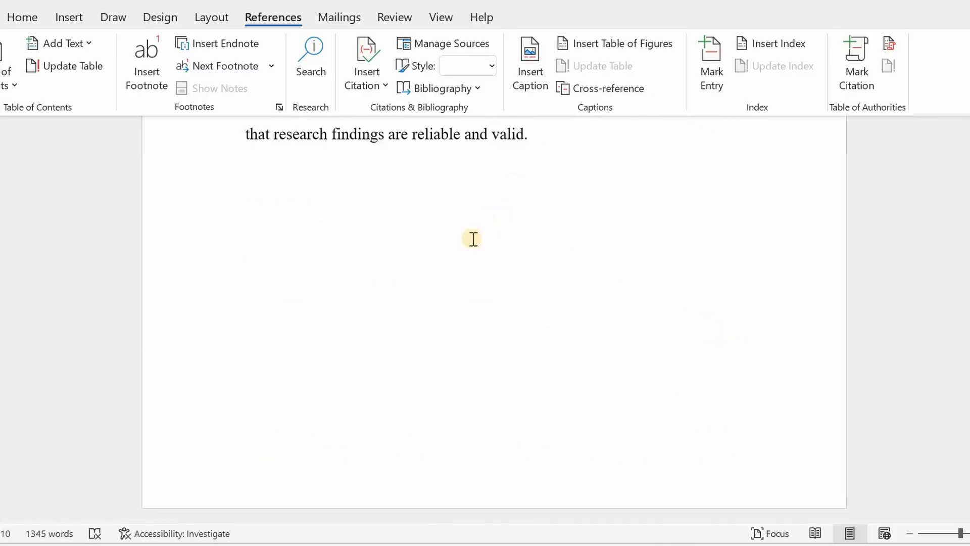
pyautogui.click(557, 134)
pyautogui.press('Return')
# Switch to File Explorer and copy the Synonym Screenshot image file from the Ready folder
pyautogui.hotkey('alt', 'Tab')
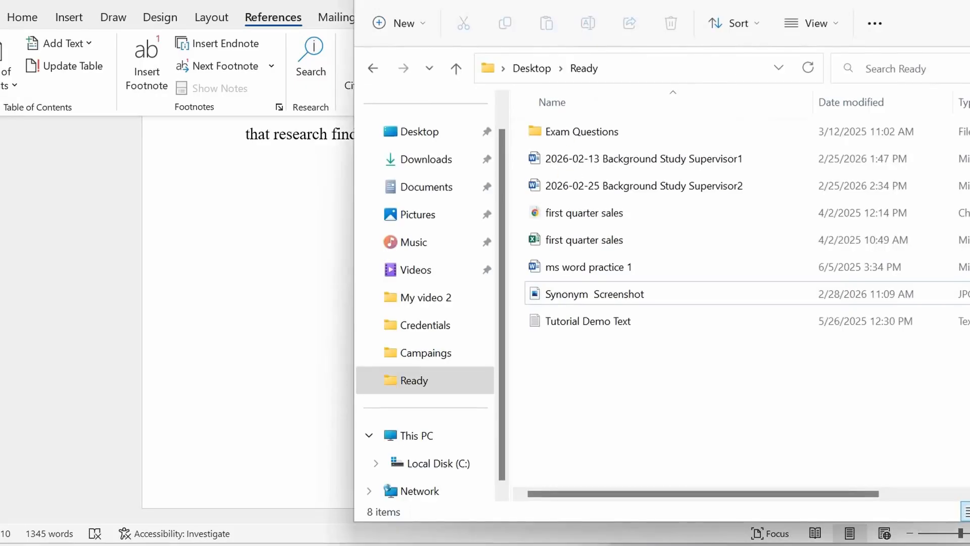
pyautogui.click(583, 292)
pyautogui.rightClick(584, 292)
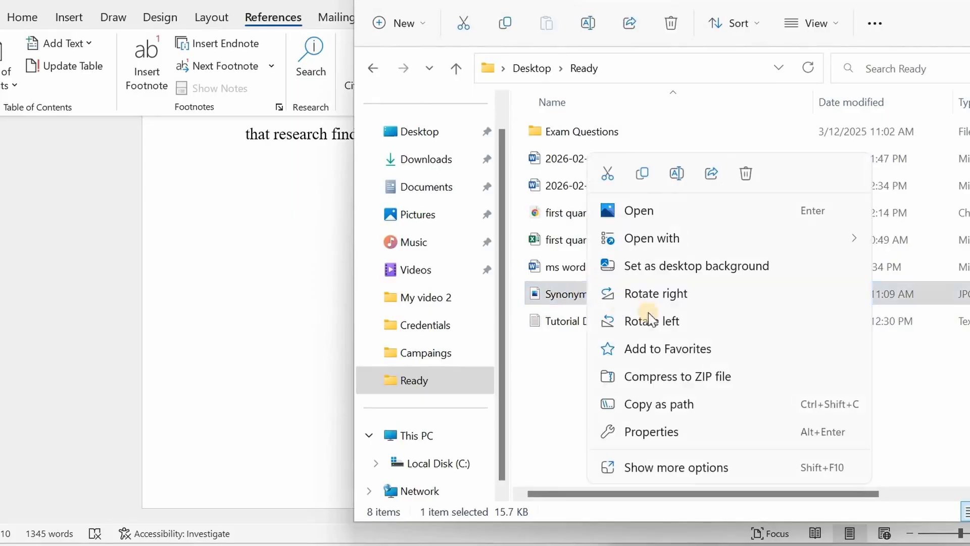
pyautogui.click(640, 171)
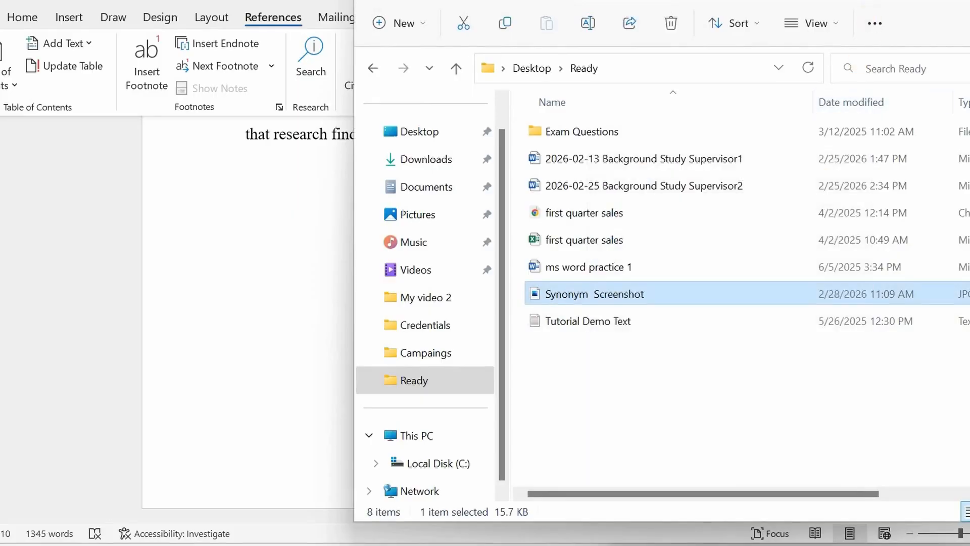
# Paste the copied screenshot into the new blank paragraph at the end of the document
pyautogui.click(283, 194)
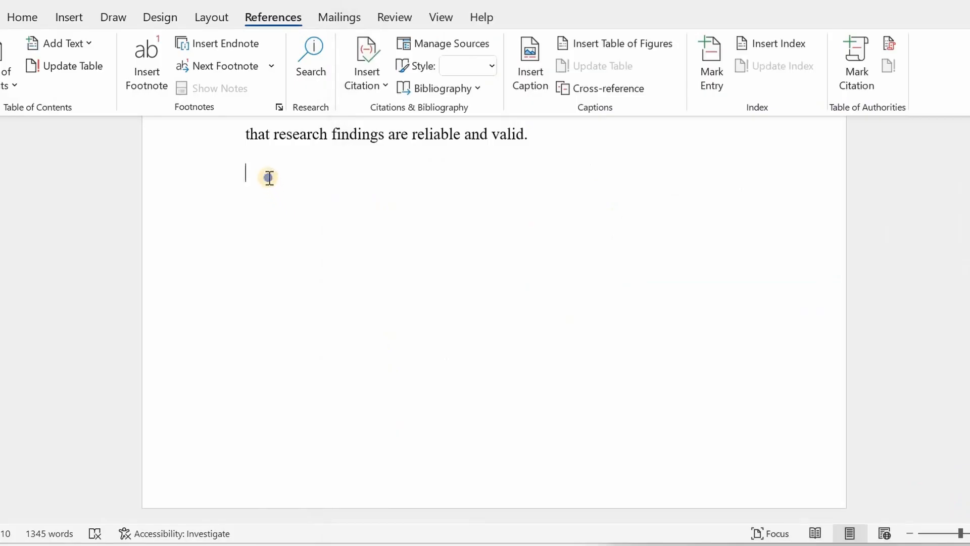
pyautogui.rightClick(267, 175)
pyautogui.click(311, 301)
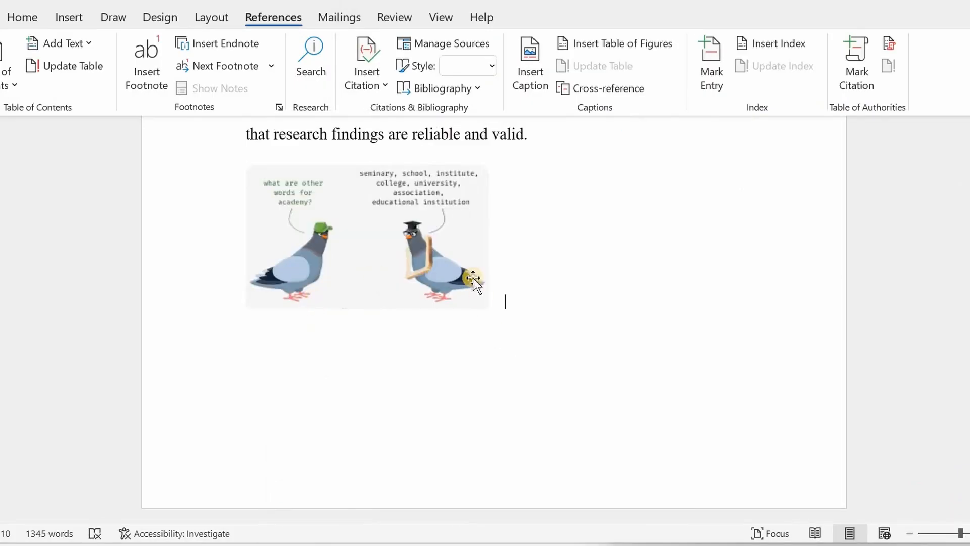
# Enlarge the pasted picture proportionally by resizing it from its corner handle
pyautogui.click(503, 309)
pyautogui.moveTo(504, 306); pyautogui.dragTo(624, 390)
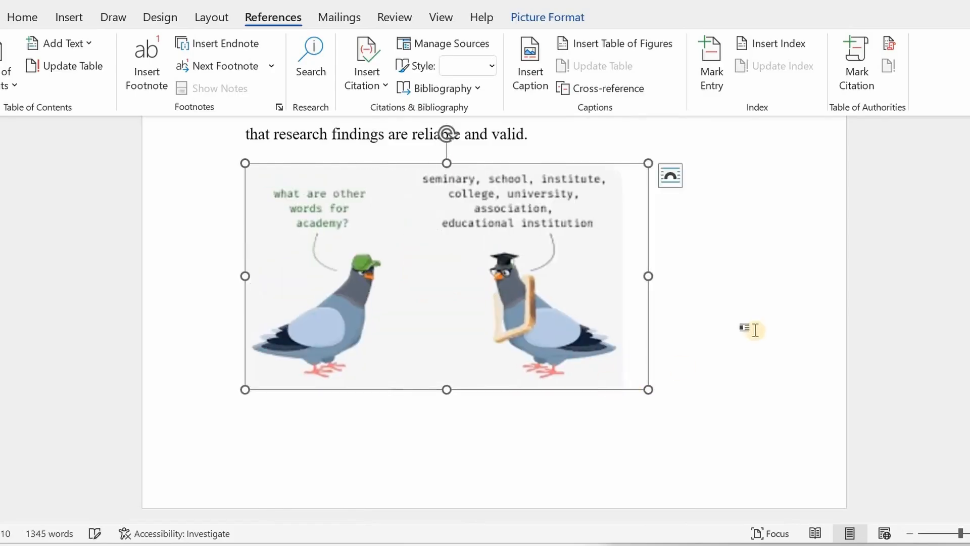
pyautogui.scroll(3, 747, 326)
pyautogui.click(730, 302)
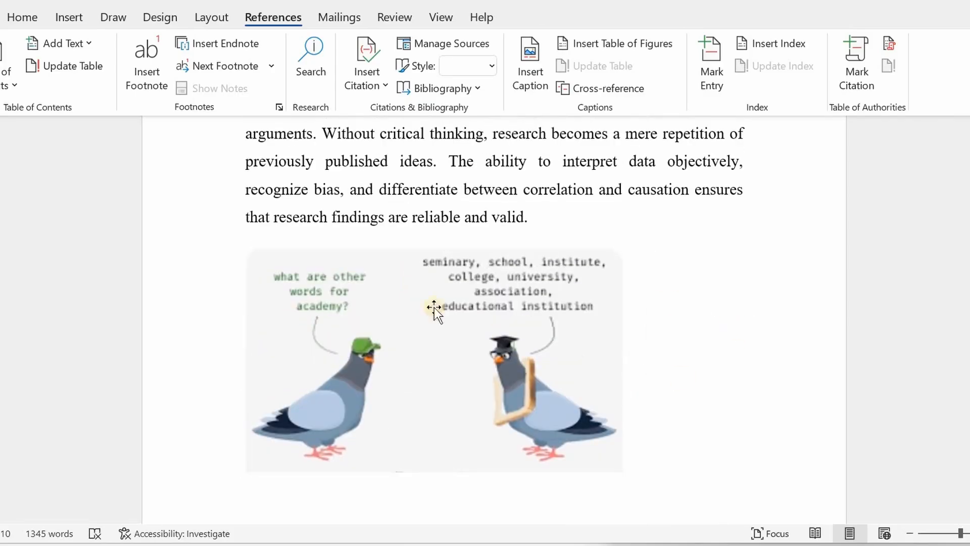